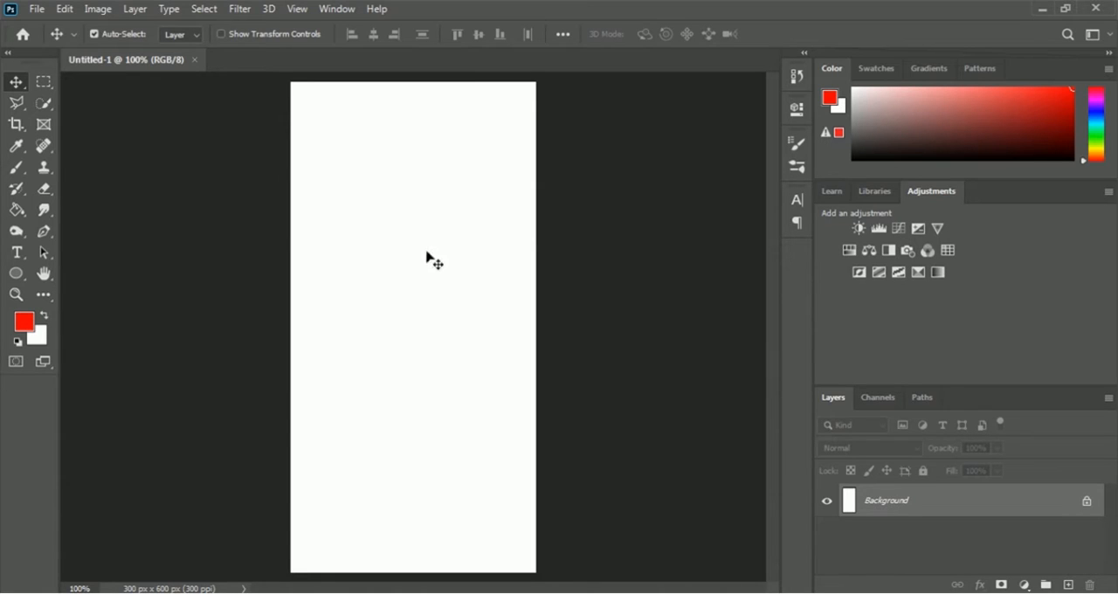
# Fill the Background layer with the solid grey-brown colour 797171 at 100% opacity in Normal mode
pyautogui.click(75, 13)
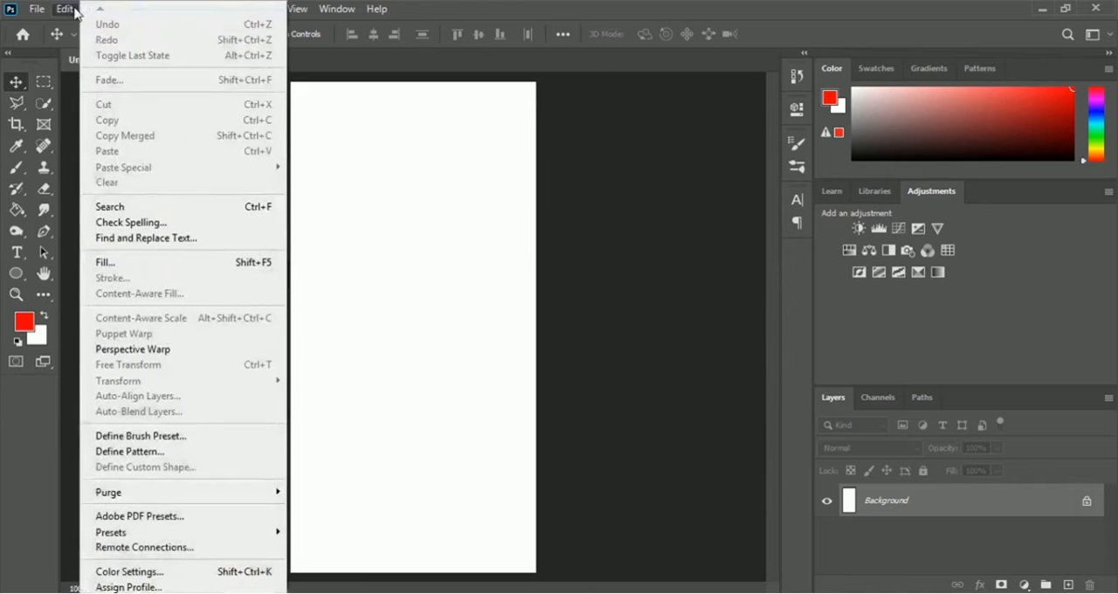
pyautogui.click(171, 264)
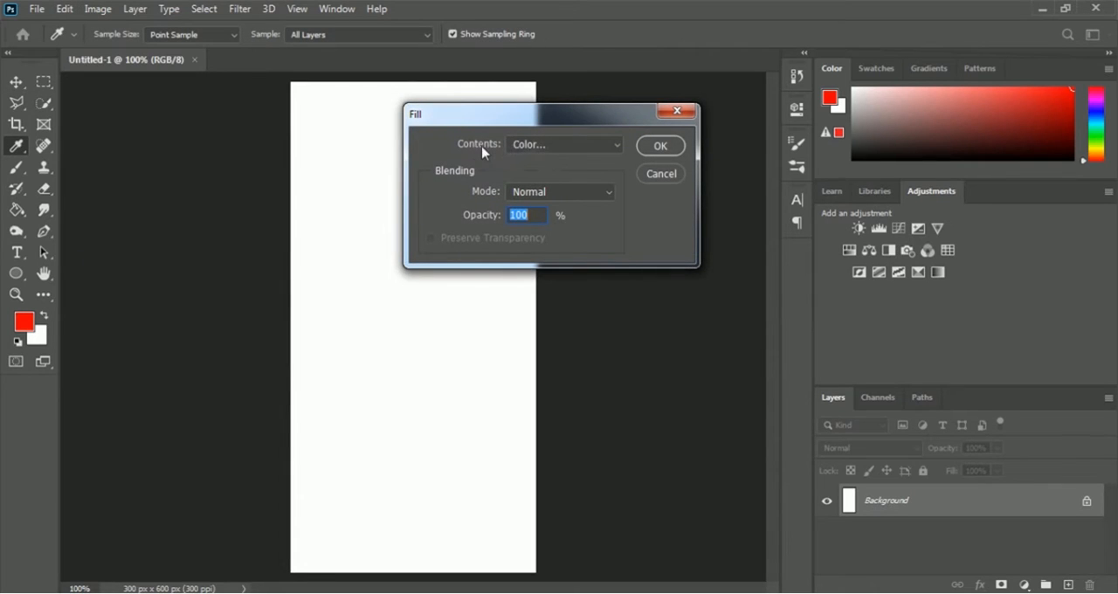
pyautogui.click(574, 148)
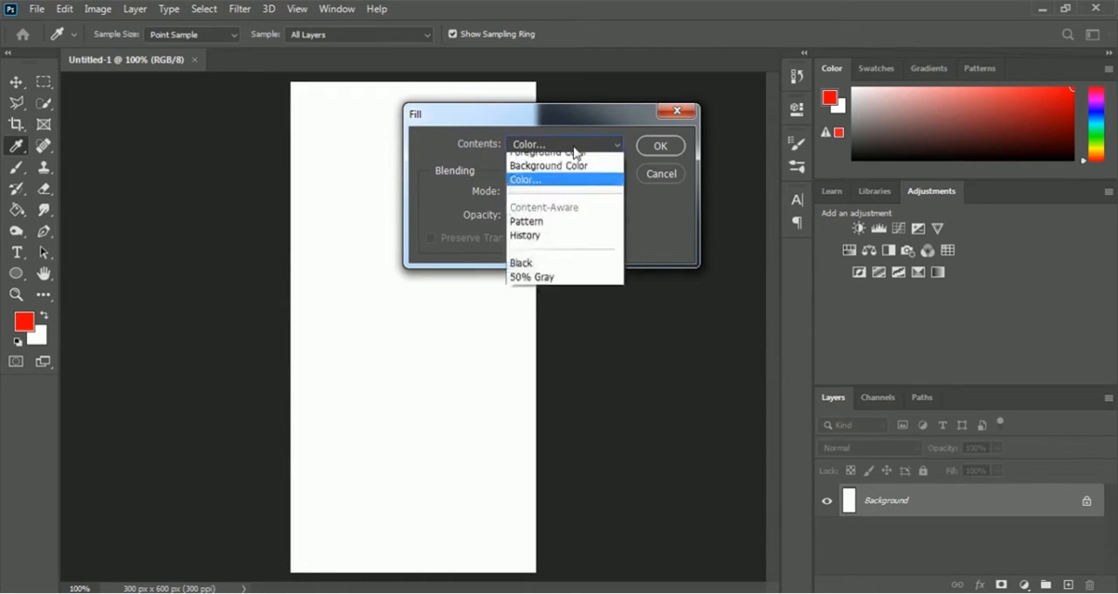
pyautogui.click(538, 189)
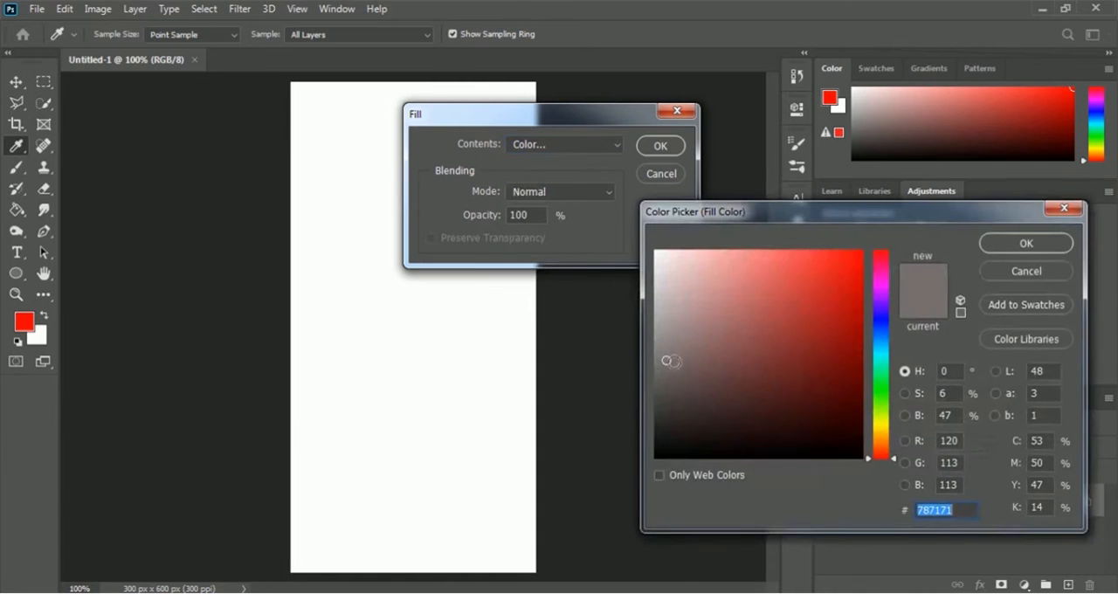
pyautogui.click(668, 359)
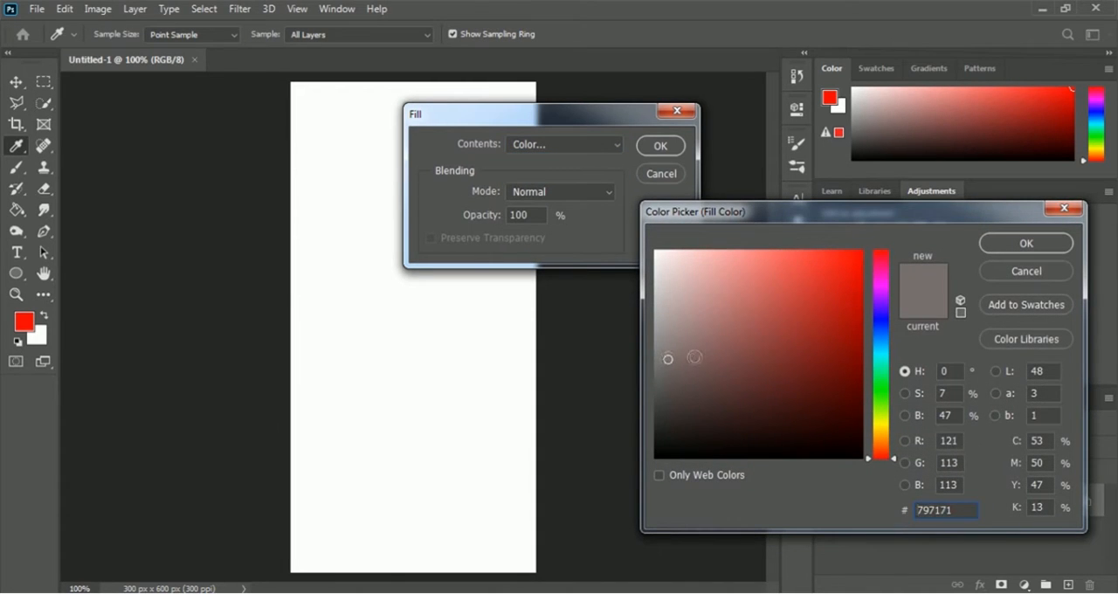
pyautogui.click(1029, 242)
pyautogui.click(671, 150)
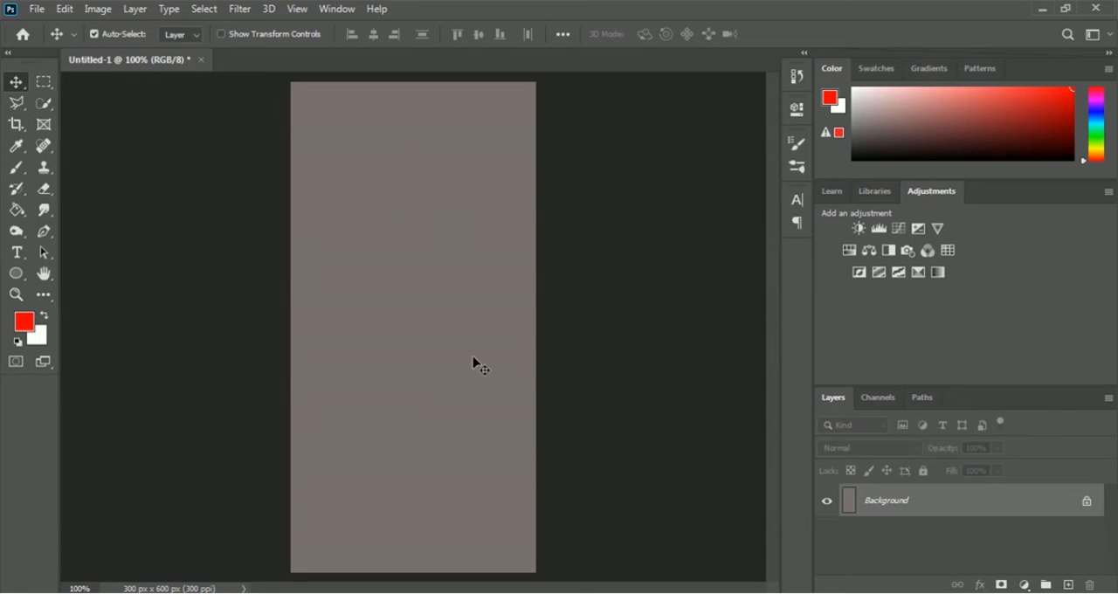
# Place the Juice Splash image from the 07 Mug Design folder as an embedded object
pyautogui.click(40, 11)
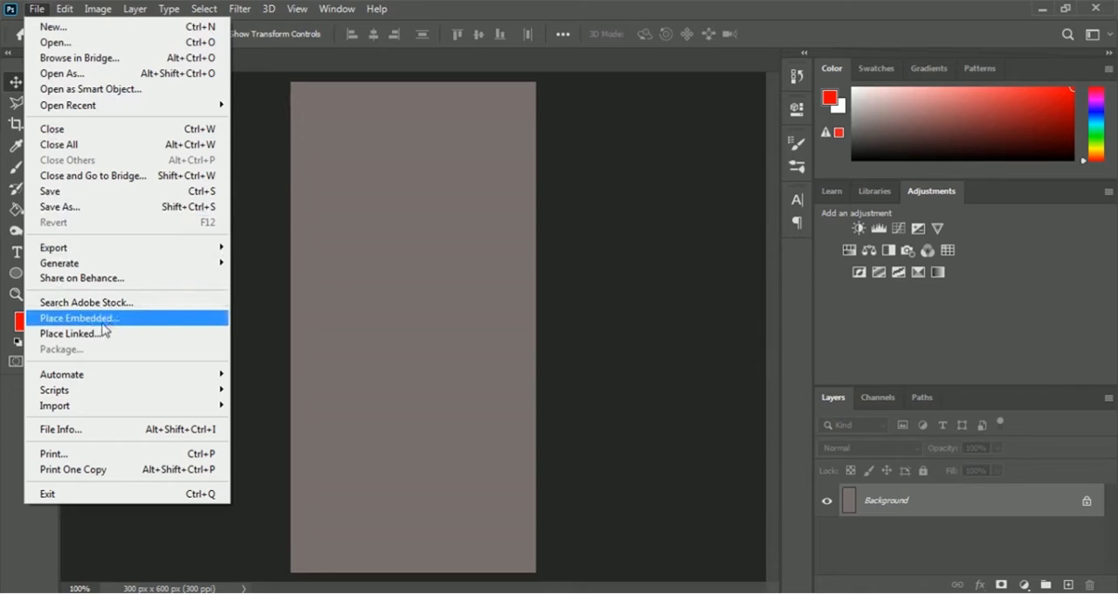
pyautogui.click(159, 321)
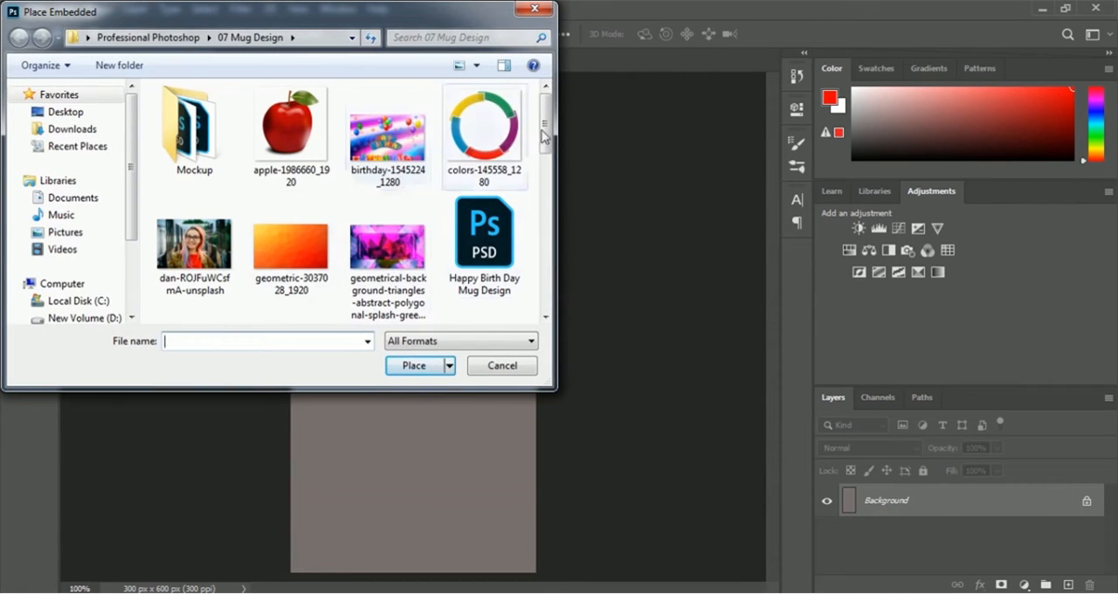
pyautogui.moveTo(548, 129); pyautogui.dragTo(547, 200)
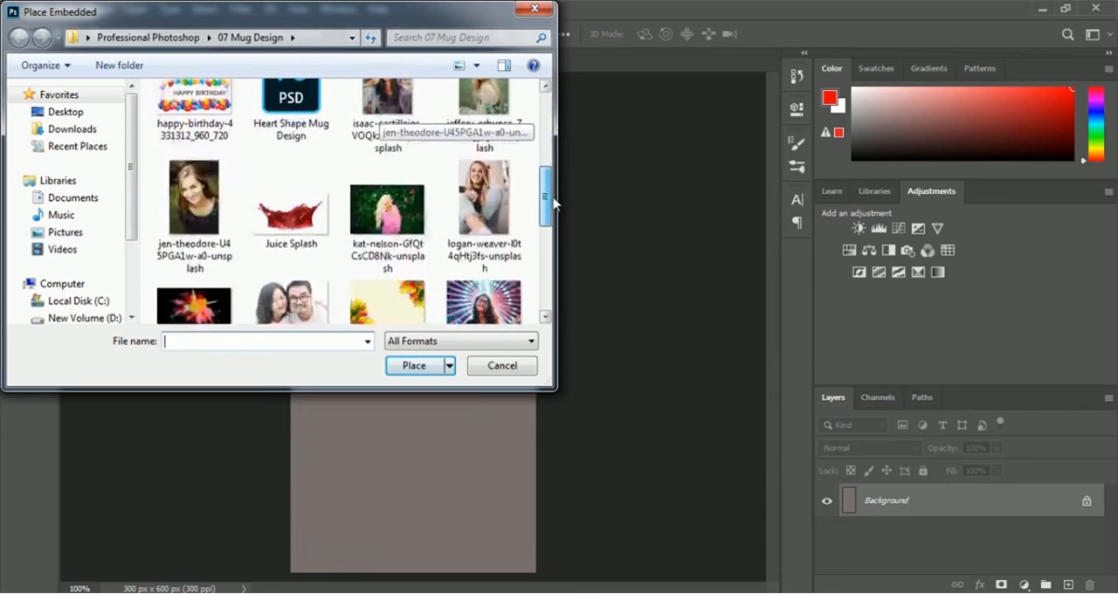
pyautogui.click(312, 243)
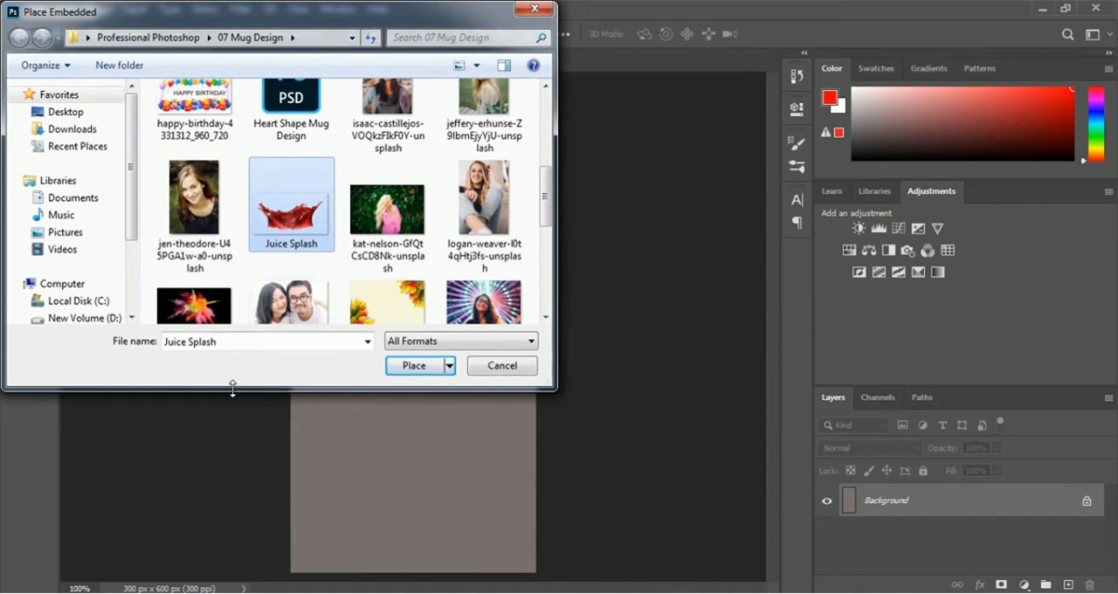
pyautogui.click(410, 366)
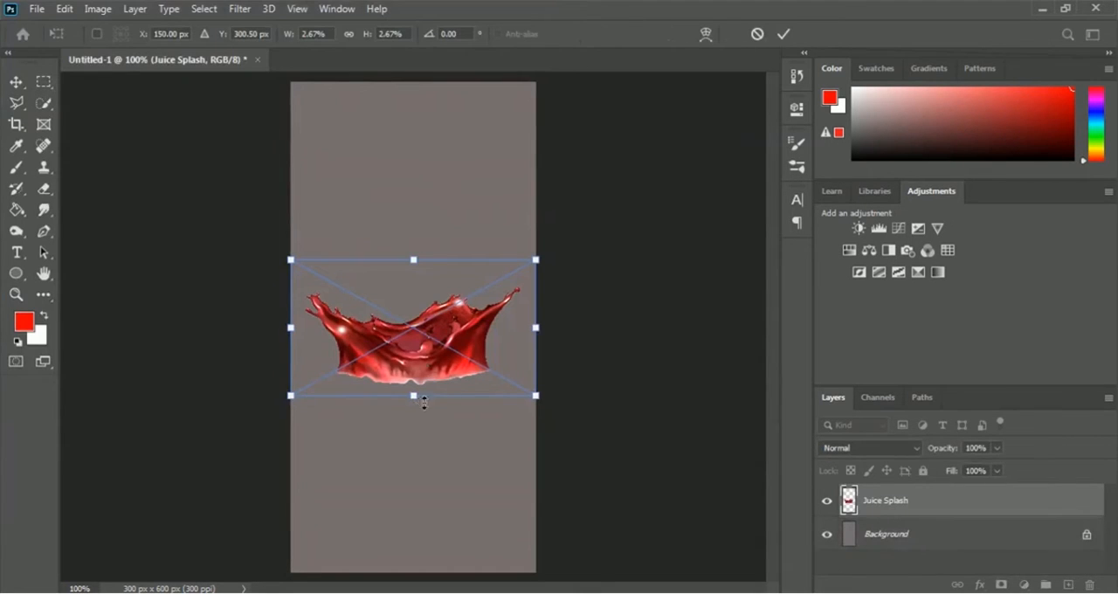
# Move the juice splash to the bottom edge of the canvas and stretch its height to about 4.86%
pyautogui.moveTo(421, 364); pyautogui.dragTo(414, 593)
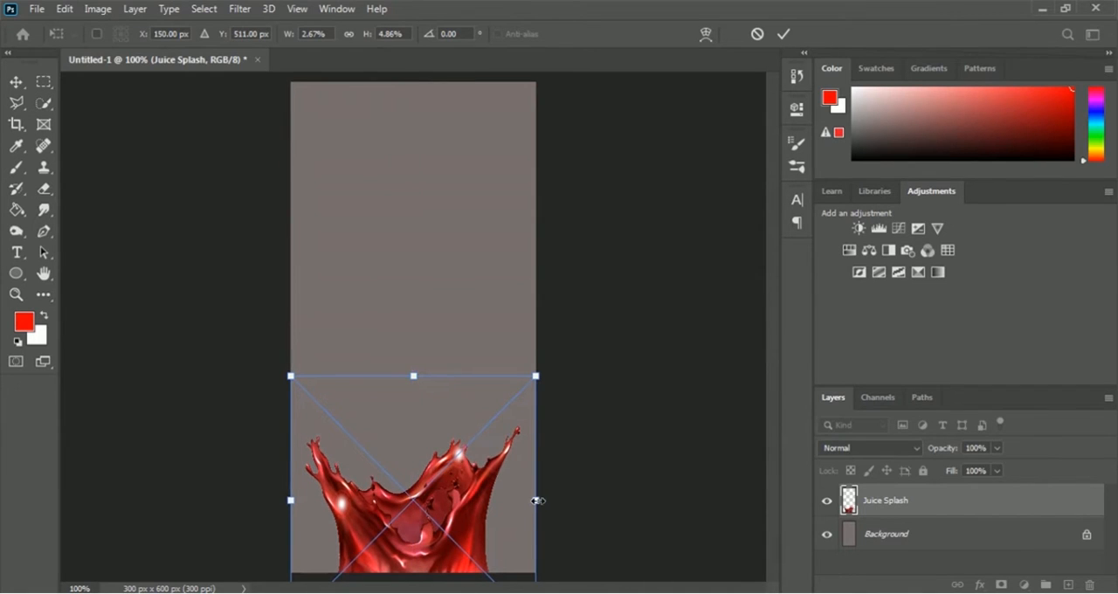
pyautogui.moveTo(537, 500); pyautogui.dragTo(537, 504)
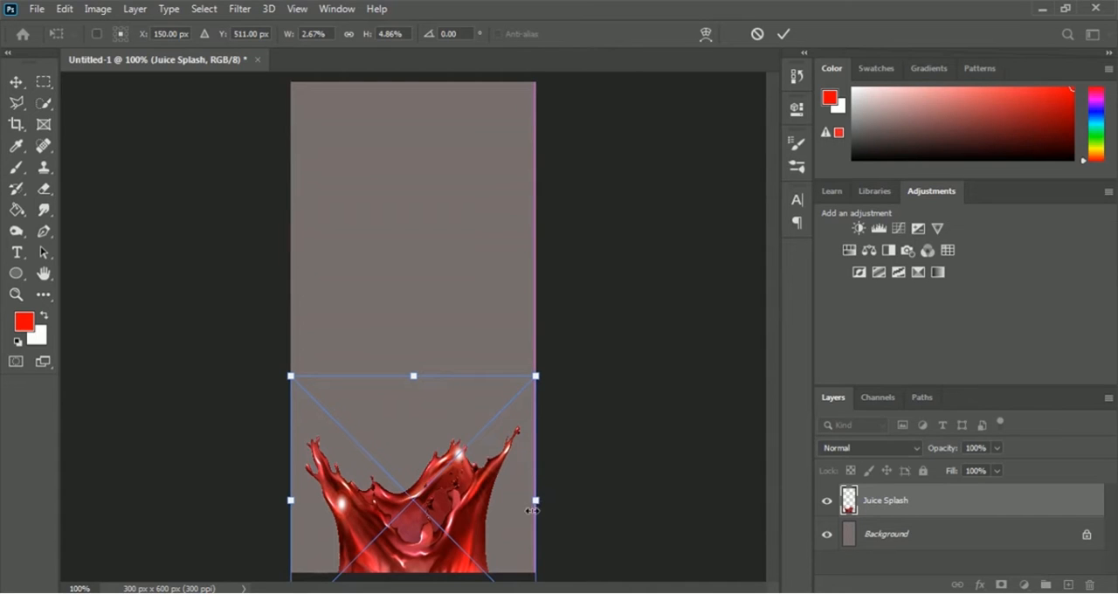
pyautogui.click(783, 35)
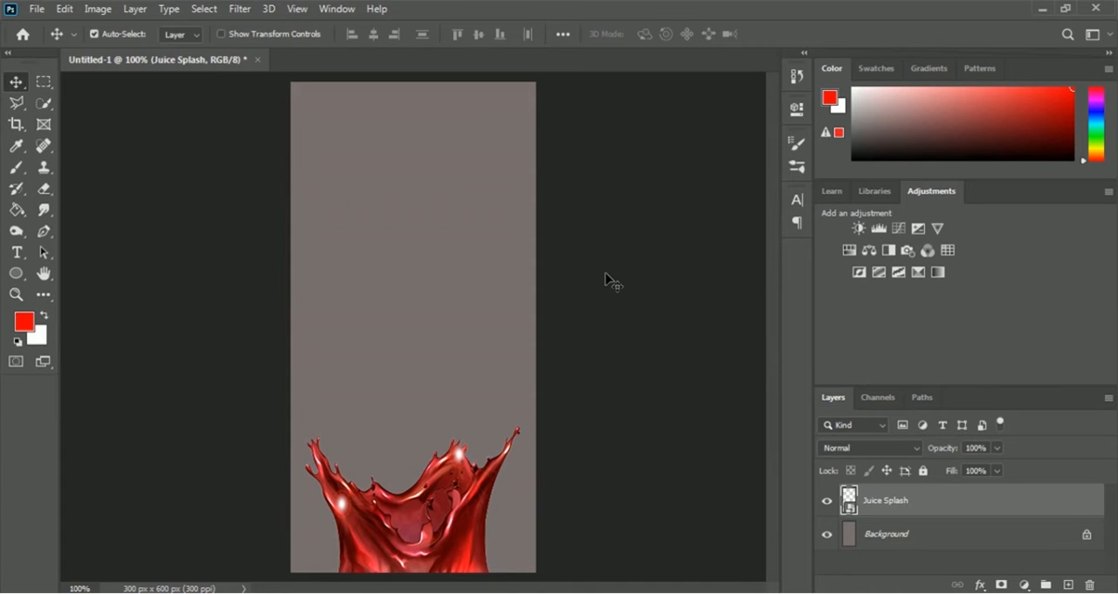
# Place the apple-1986660_1920 image as an embedded object above the juice splash layer
pyautogui.click(37, 10)
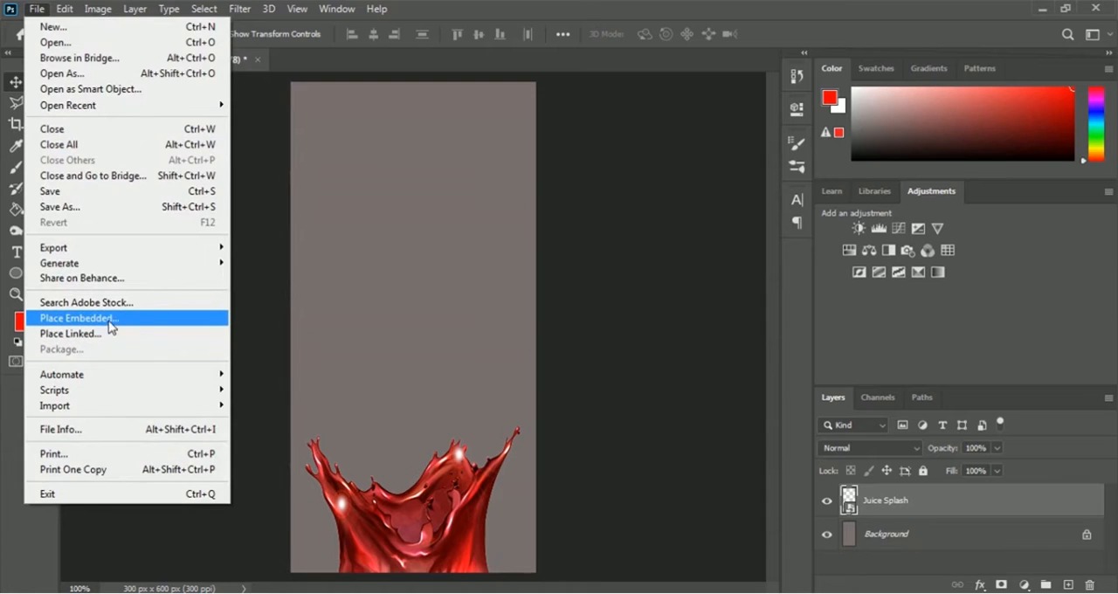
pyautogui.click(141, 323)
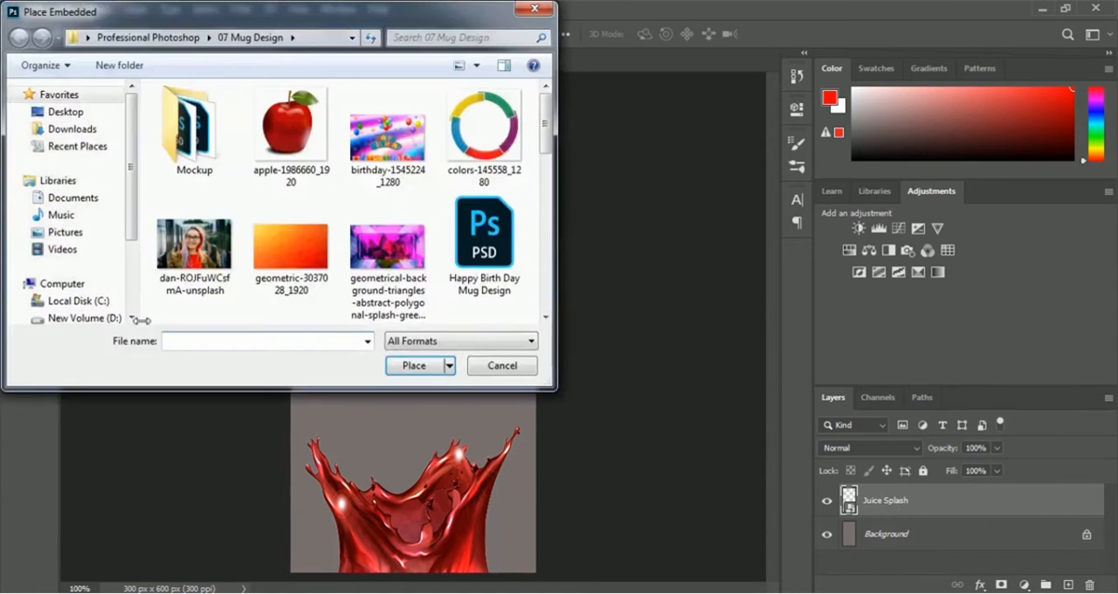
pyautogui.click(290, 140)
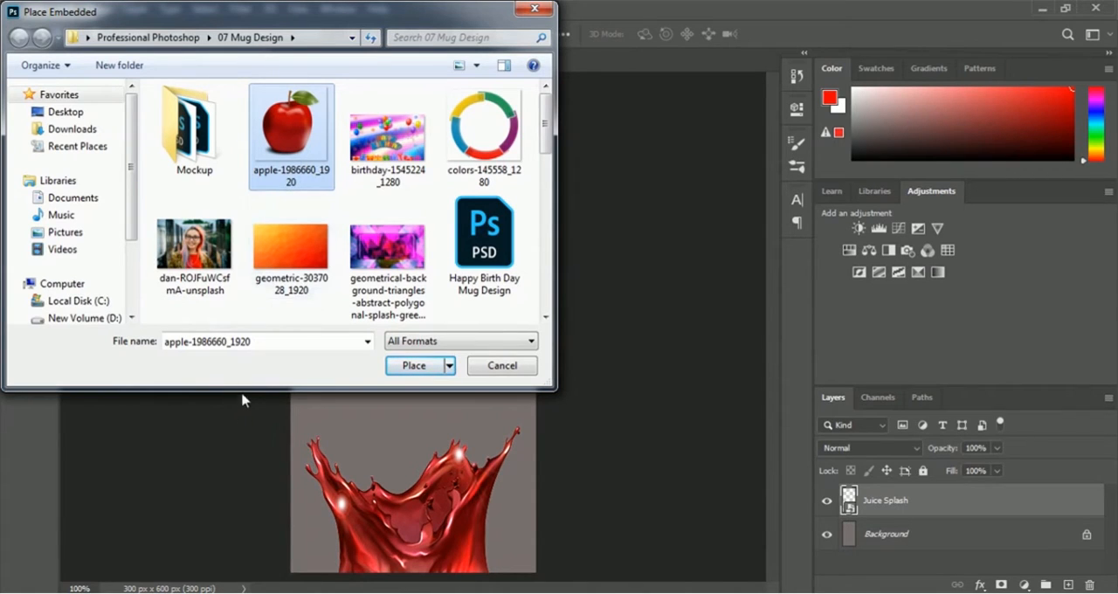
pyautogui.click(413, 366)
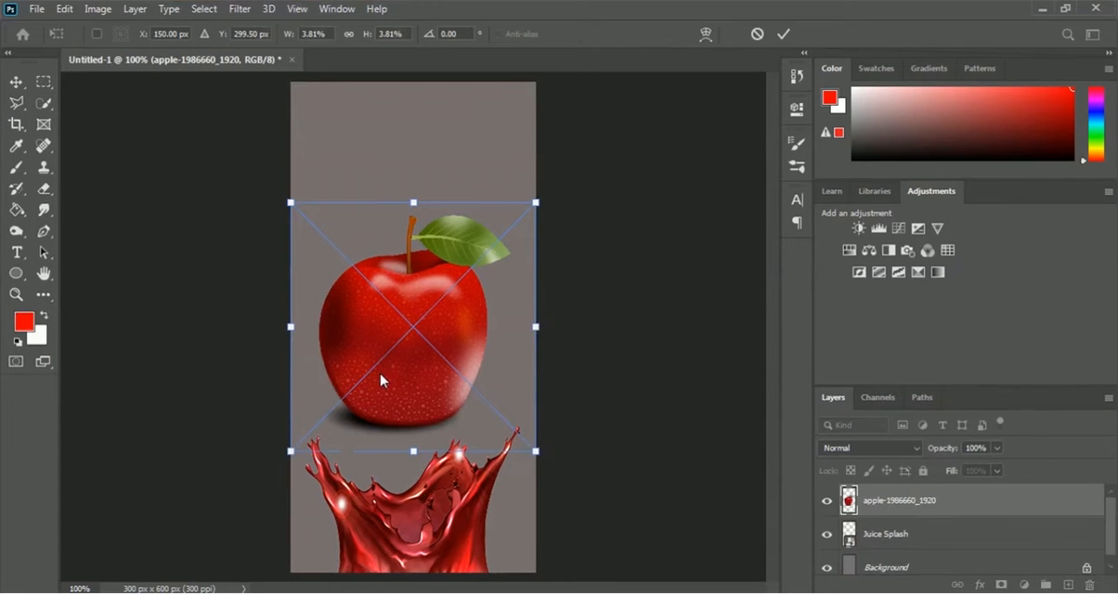
# Scale the apple to about 3.09% by 3.29%, rotate it about -15°, and seat it inside the juice splash
pyautogui.moveTo(535, 202); pyautogui.dragTo(494, 236)
pyautogui.moveTo(391, 318); pyautogui.dragTo(404, 405)
pyautogui.moveTo(529, 543); pyautogui.dragTo(544, 519)
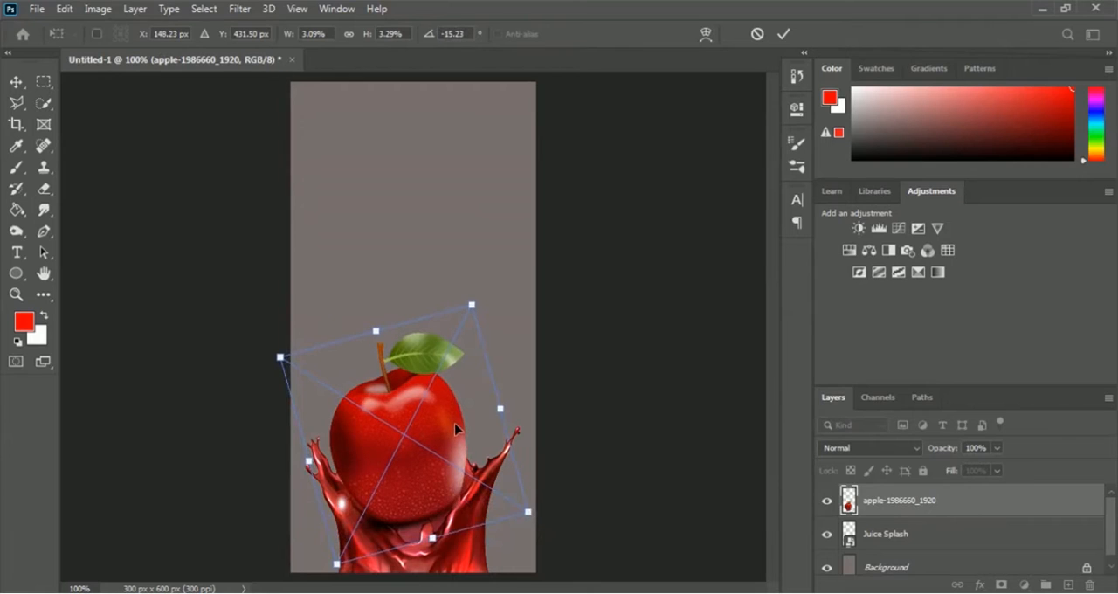
pyautogui.moveTo(454, 428); pyautogui.dragTo(453, 424)
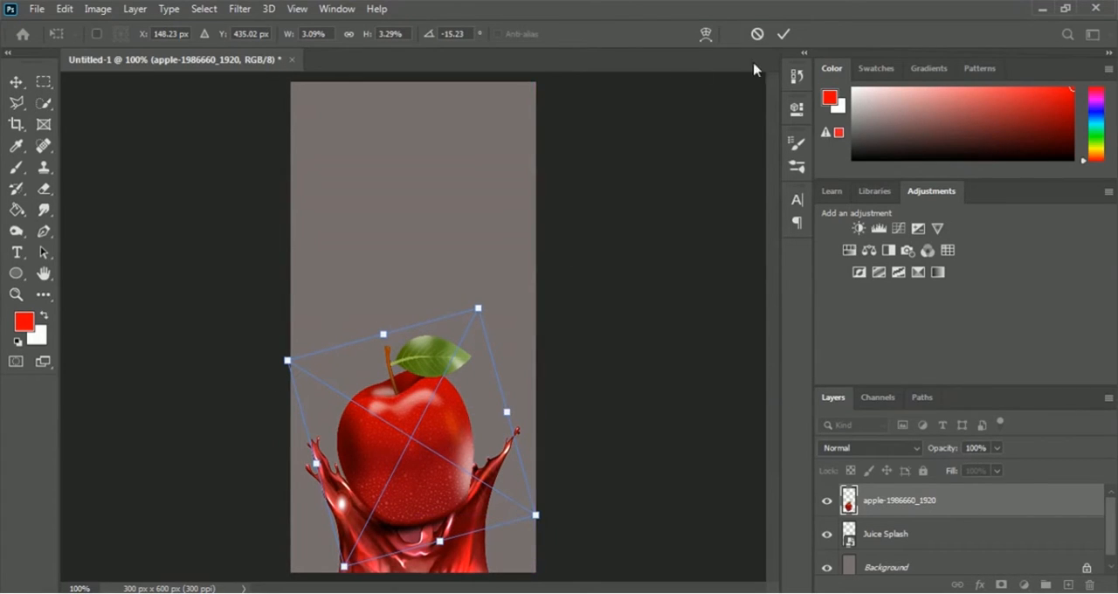
pyautogui.click(783, 36)
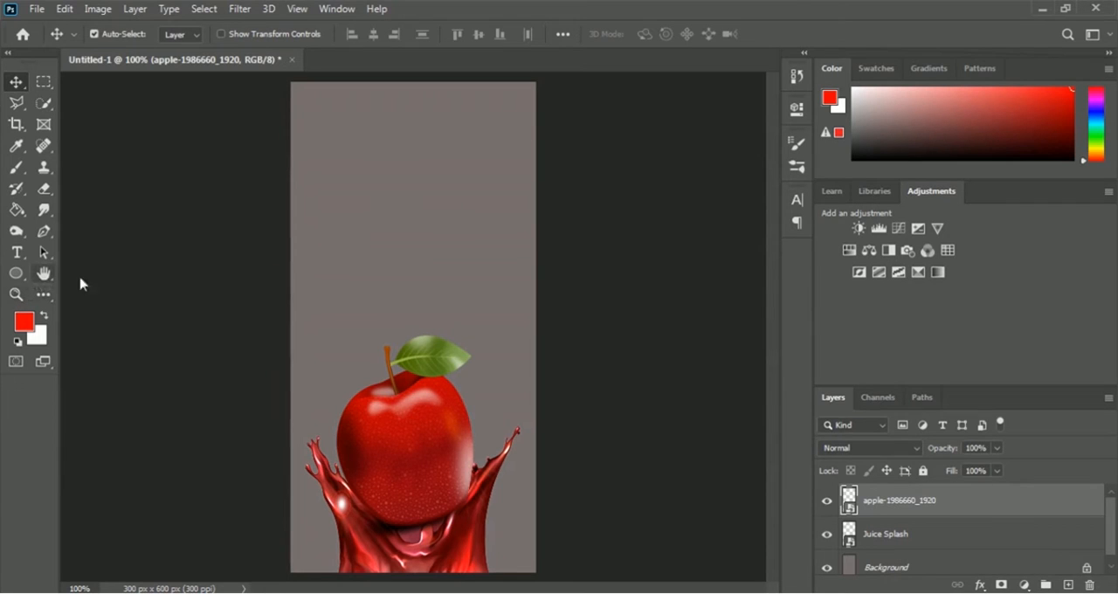
# Choose the four-pointed crown with ball tips as the shape for the Custom Shape tool
pyautogui.click(14, 275)
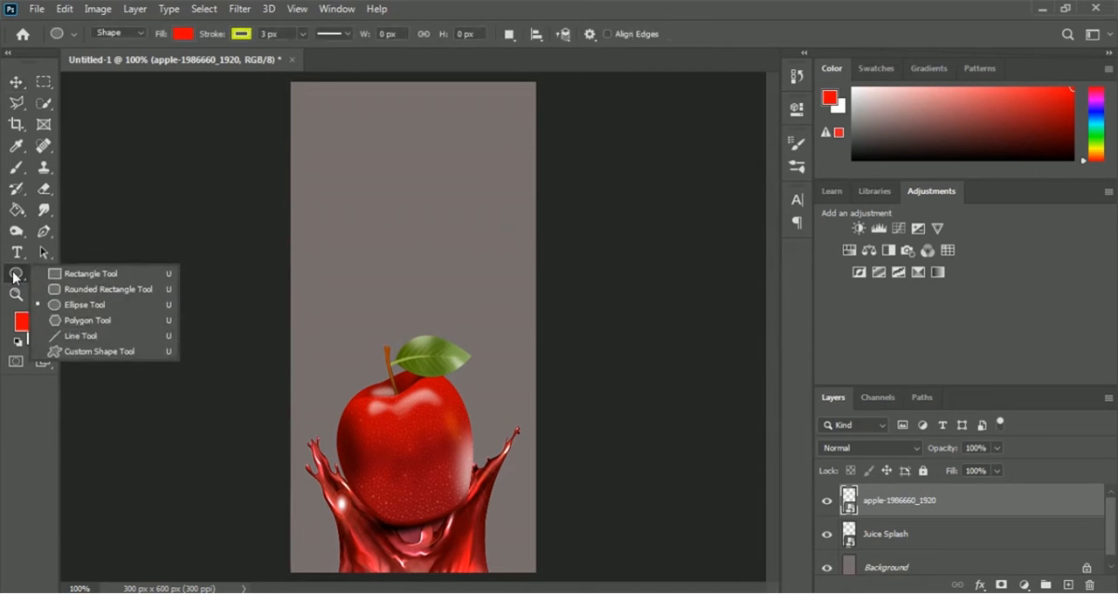
pyautogui.click(101, 352)
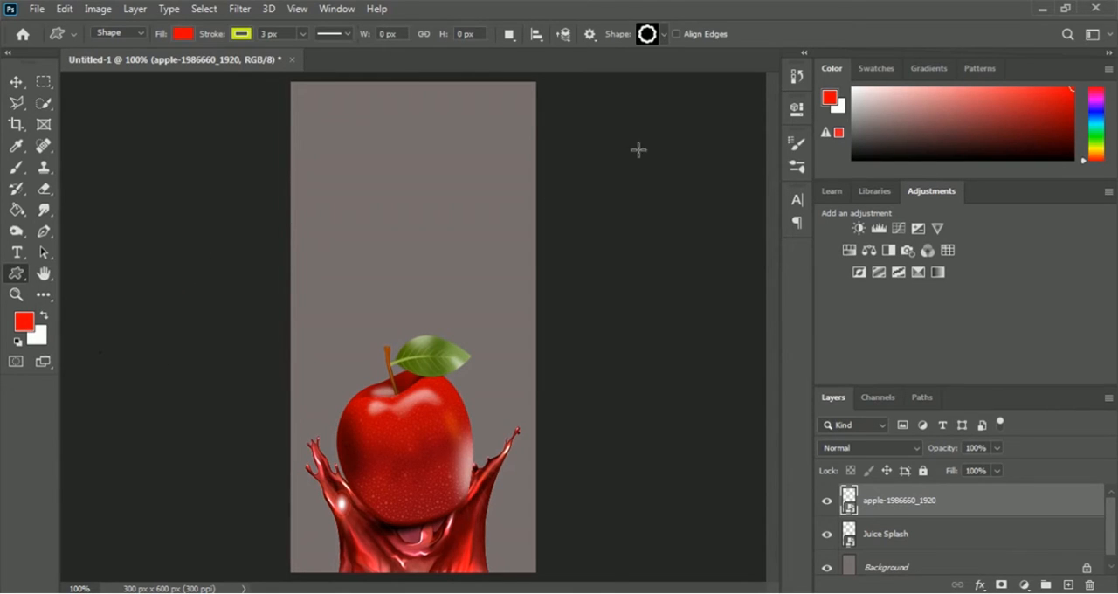
pyautogui.click(663, 37)
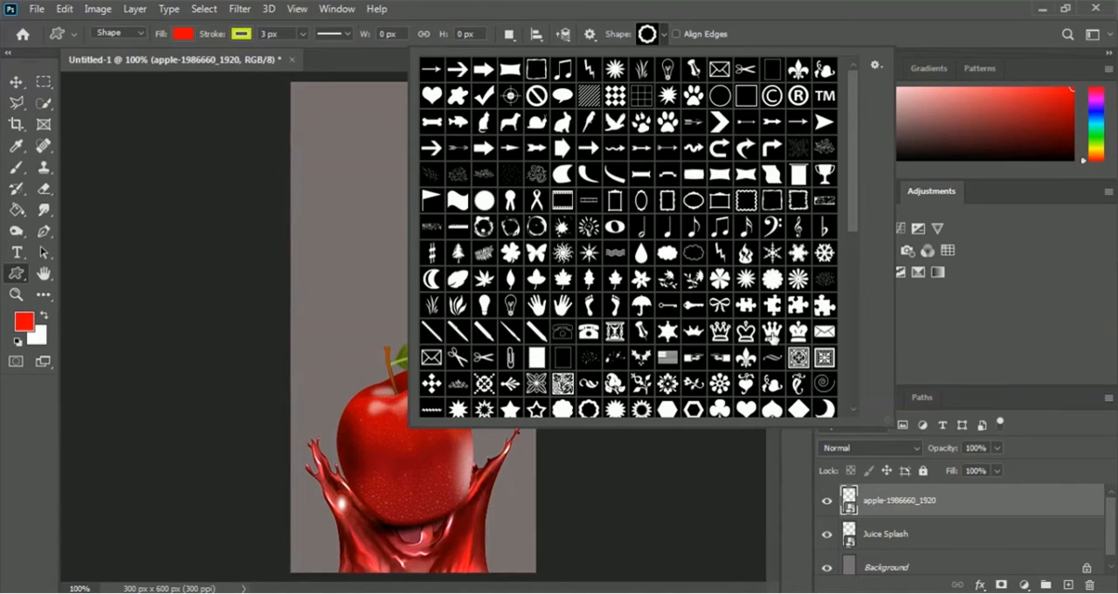
pyautogui.click(773, 336)
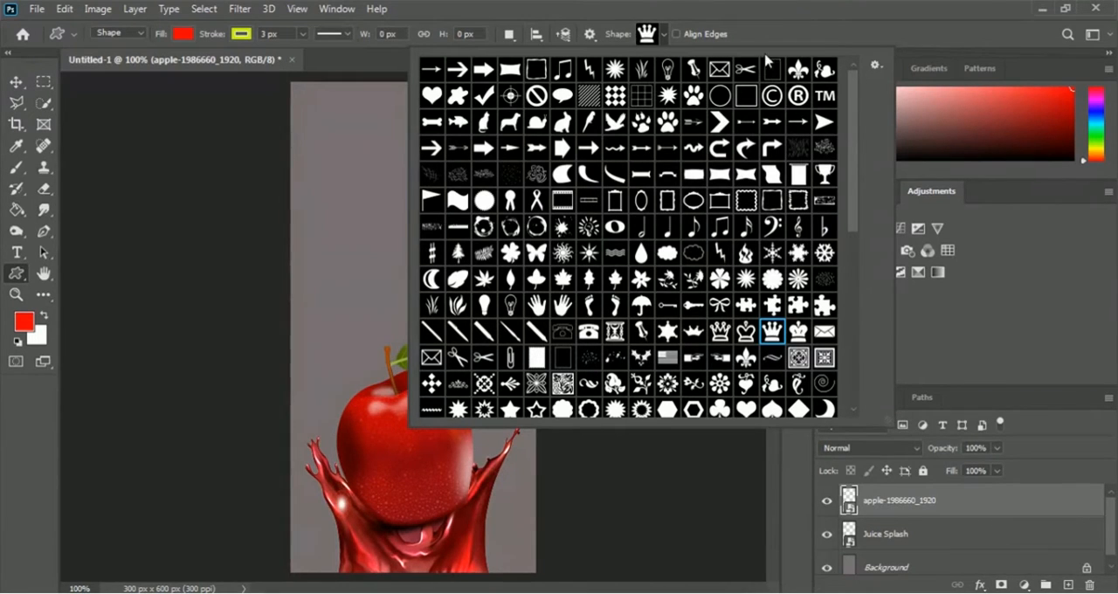
pyautogui.click(771, 41)
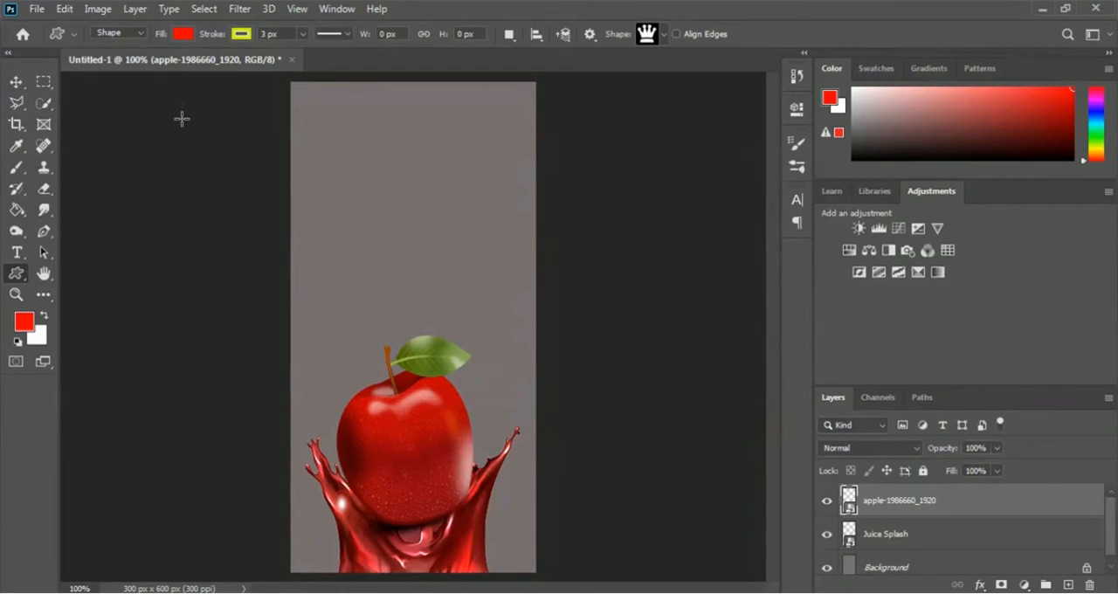
# Set the shape fill to orange ecac12 and draw a crown about 98 by 84 px at the top centre of the canvas
pyautogui.click(181, 34)
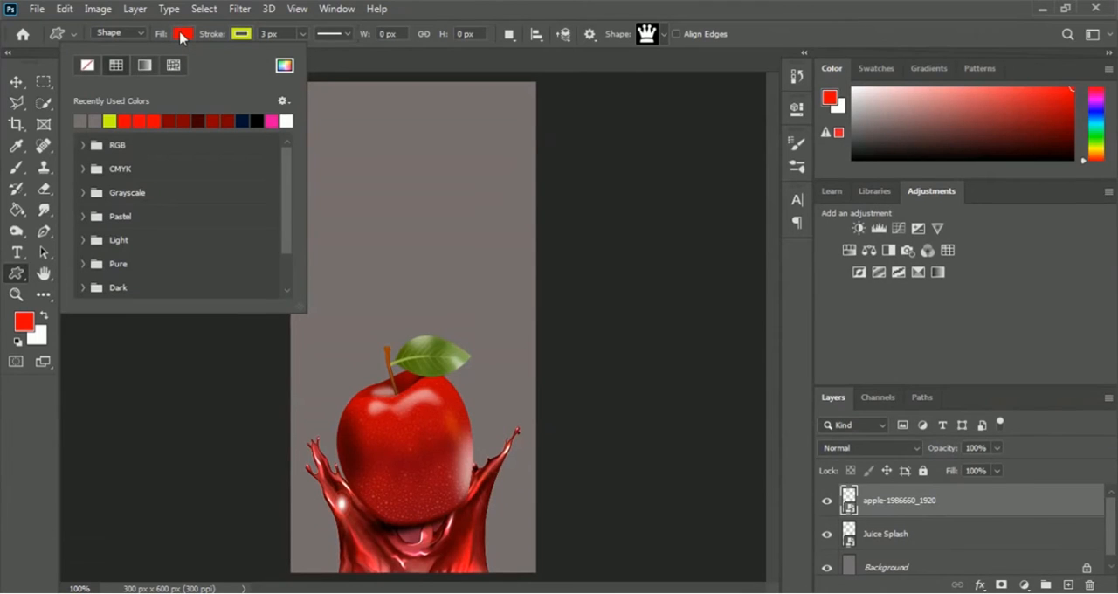
pyautogui.click(284, 65)
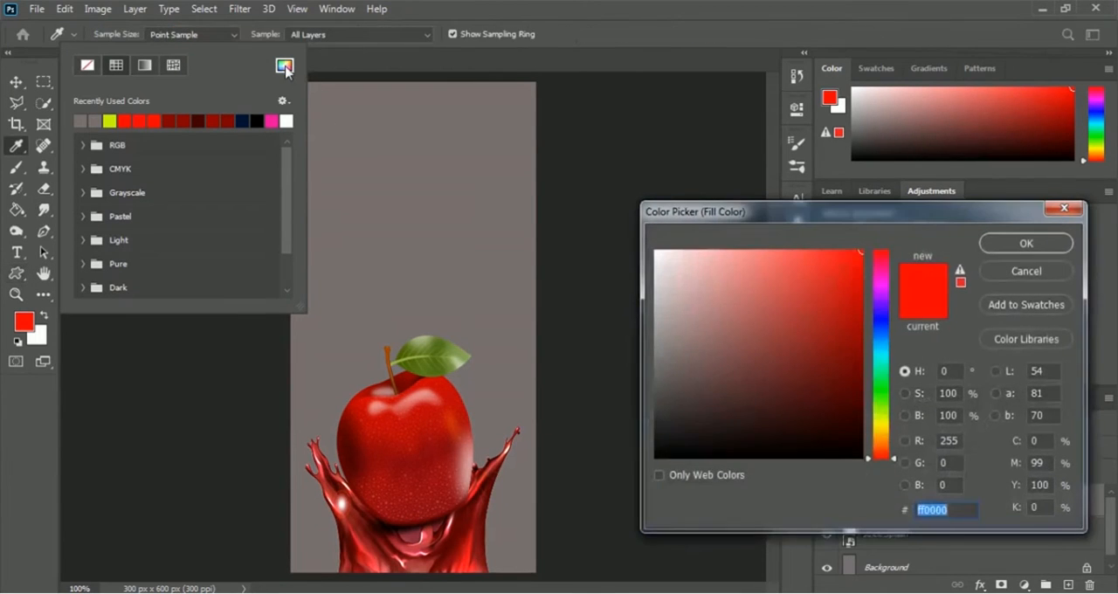
pyautogui.click(883, 426)
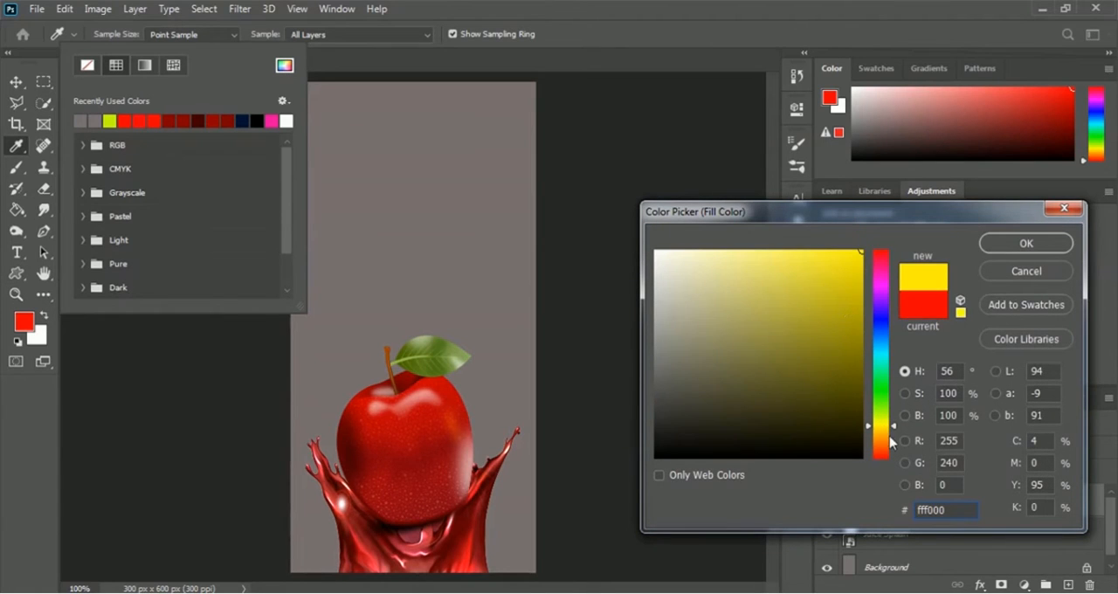
pyautogui.click(885, 430)
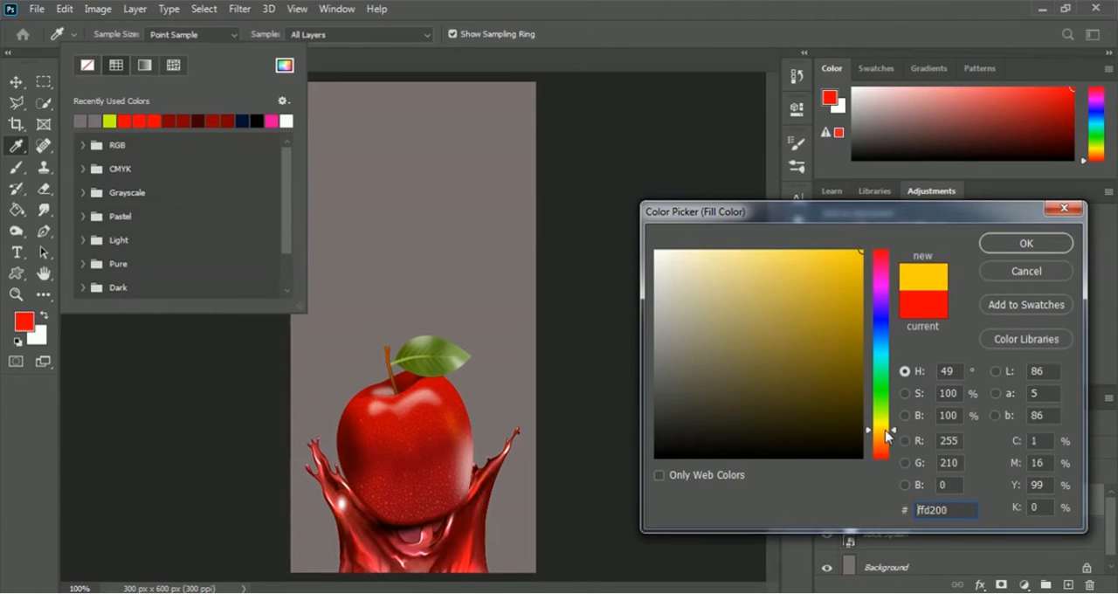
pyautogui.click(851, 263)
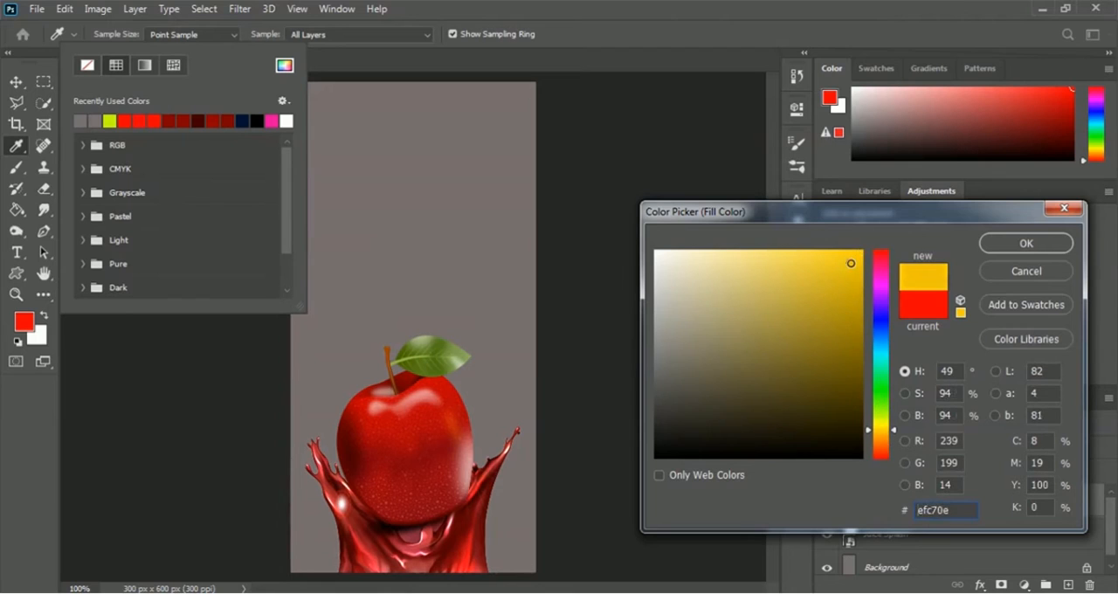
pyautogui.moveTo(850, 263); pyautogui.dragTo(846, 266)
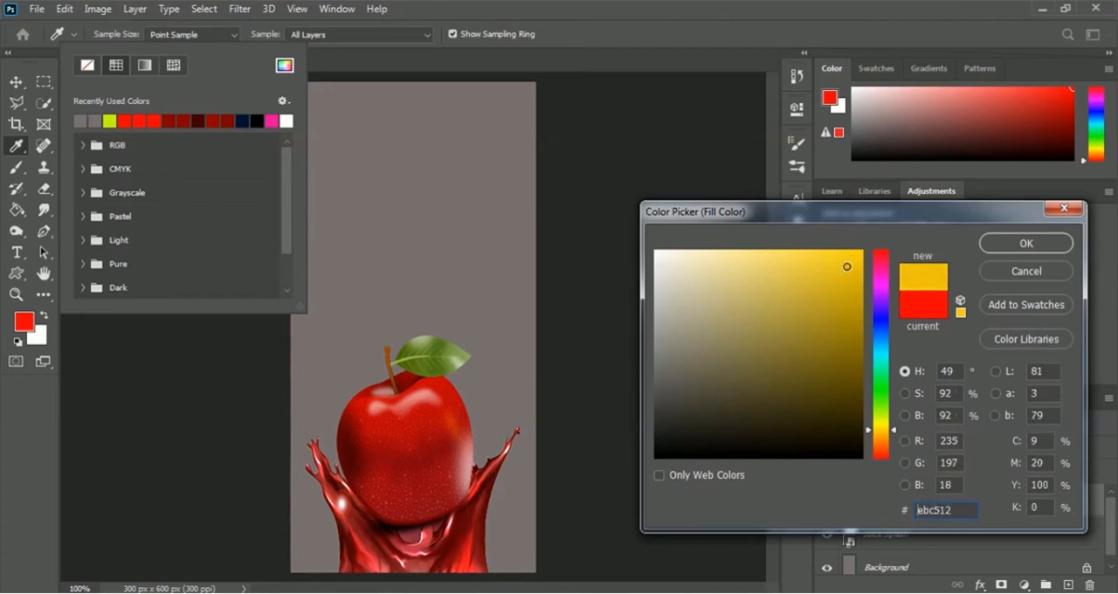
pyautogui.click(882, 434)
pyautogui.click(847, 264)
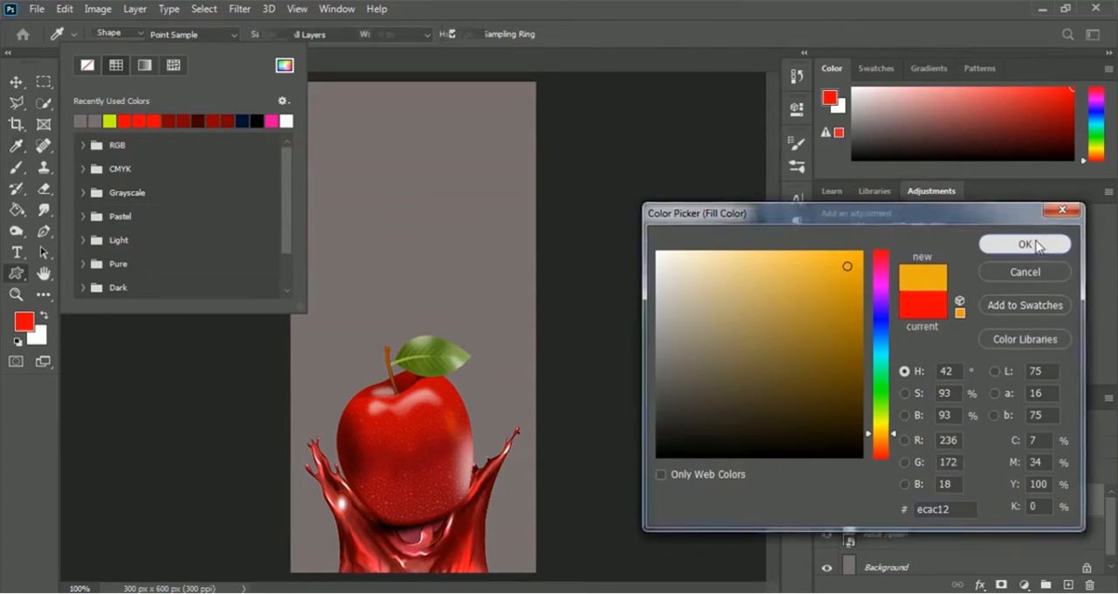
pyautogui.click(1025, 245)
pyautogui.click(772, 43)
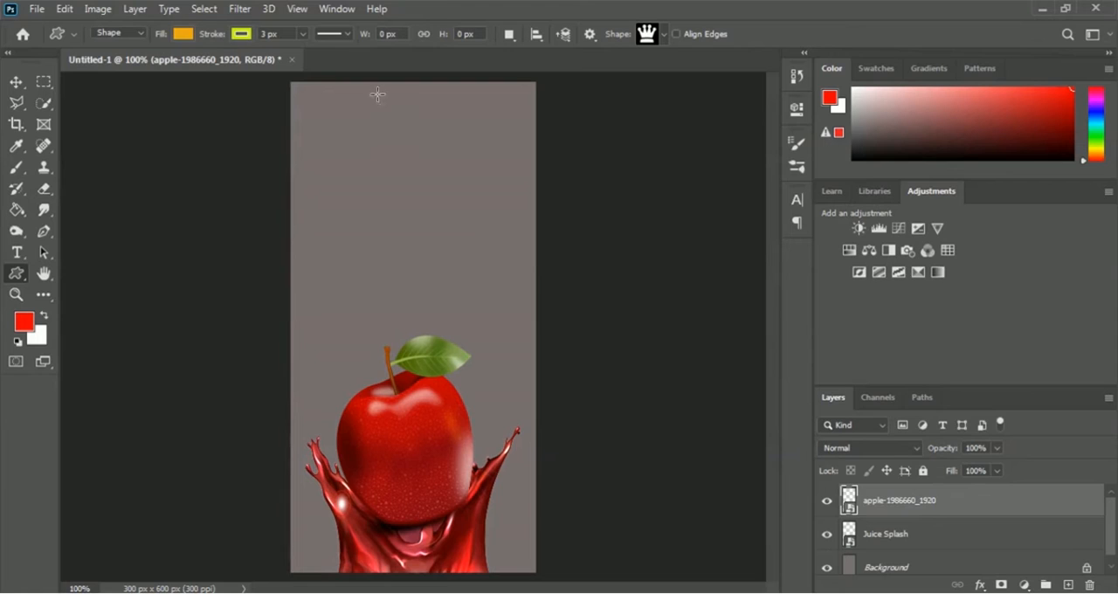
pyautogui.moveTo(370, 93); pyautogui.dragTo(448, 160)
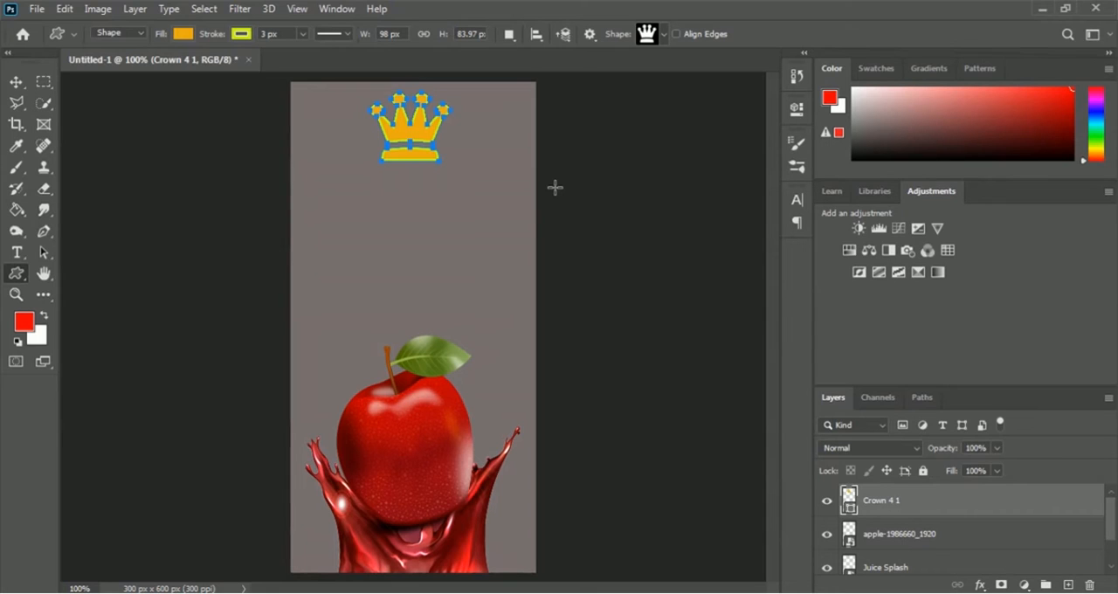
pyautogui.press('Return')
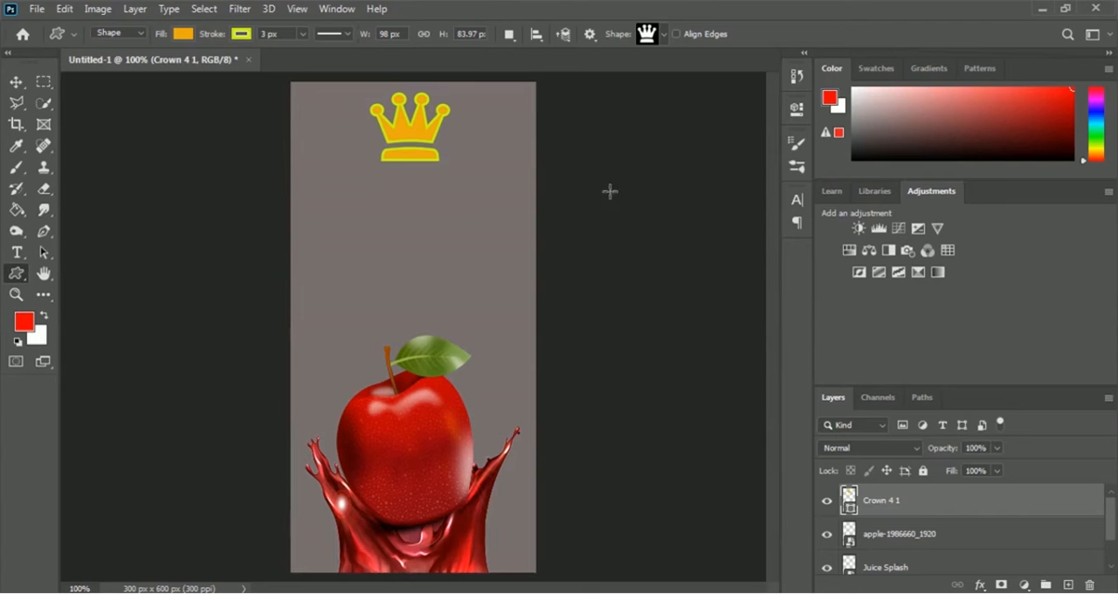
# Set the Type tool's text colour to white ffffff and its font size to 24 pt
pyautogui.click(14, 254)
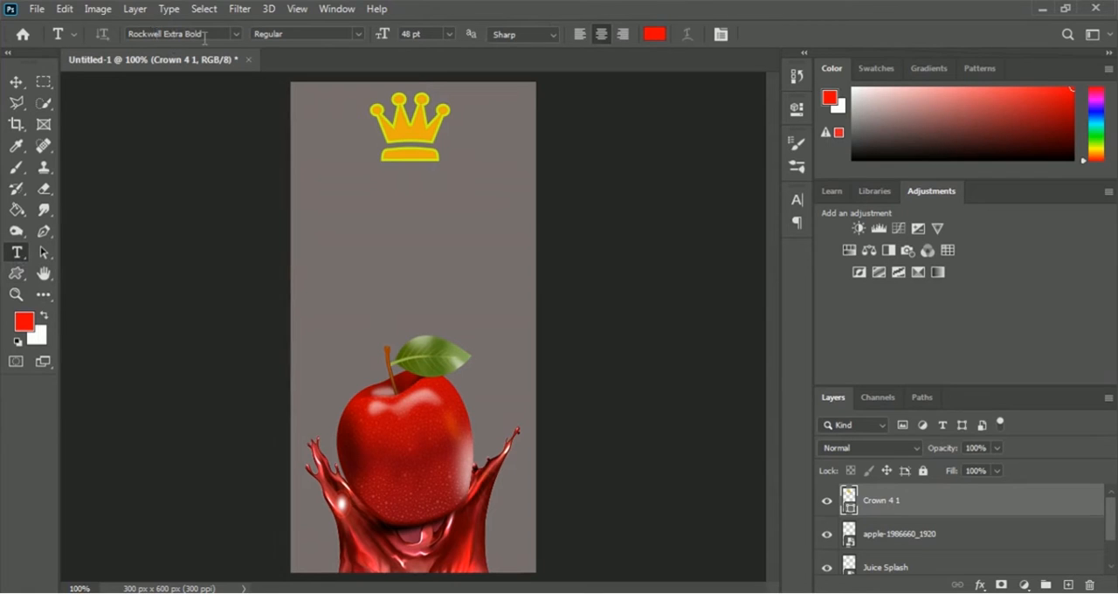
pyautogui.click(655, 37)
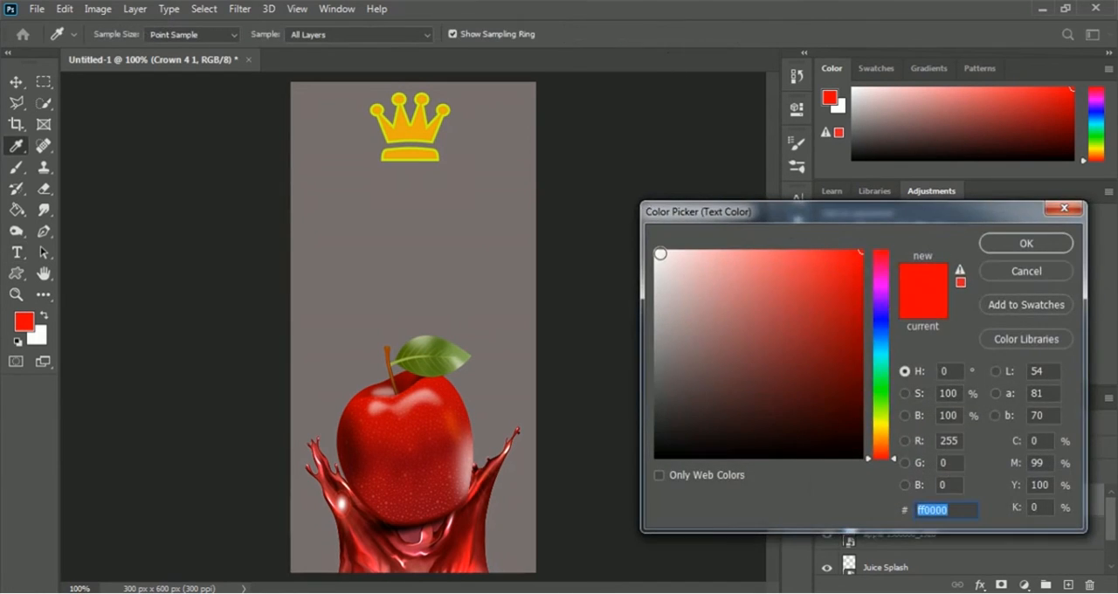
pyautogui.click(656, 252)
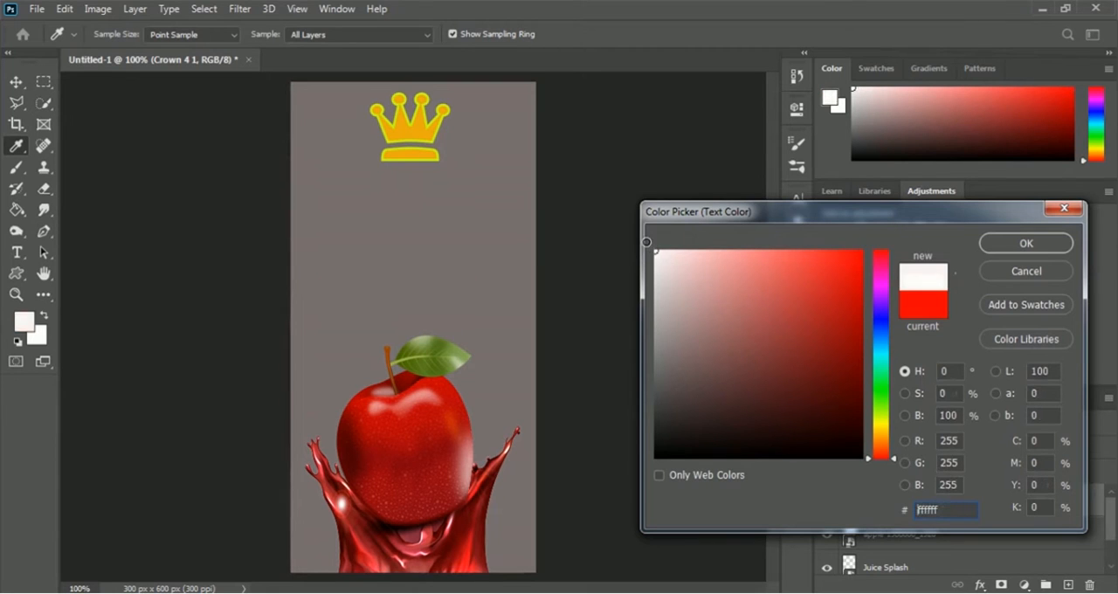
pyautogui.click(1013, 245)
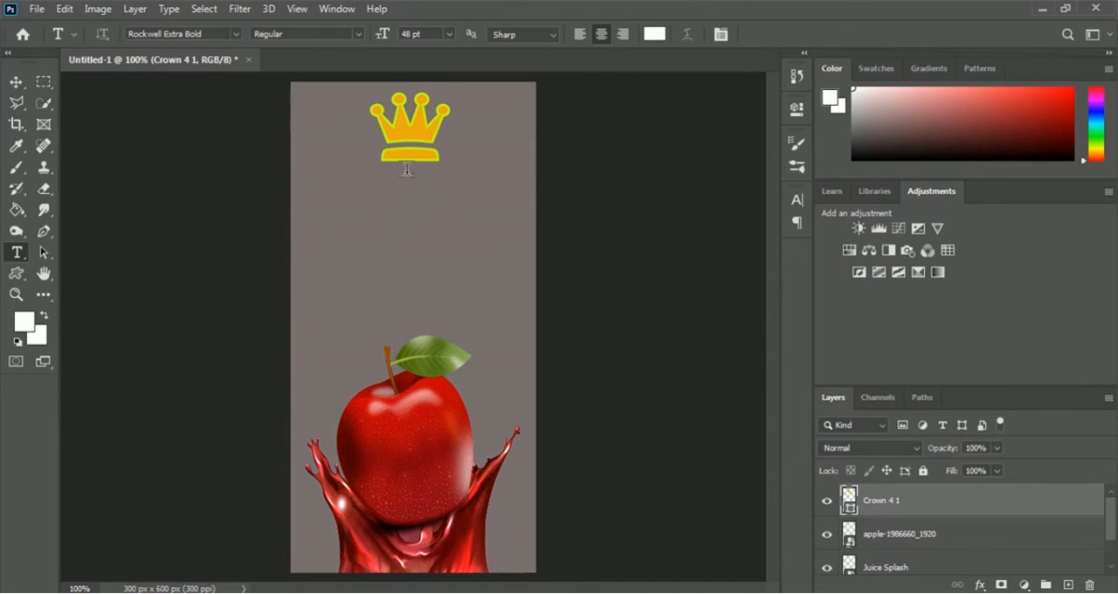
pyautogui.click(450, 35)
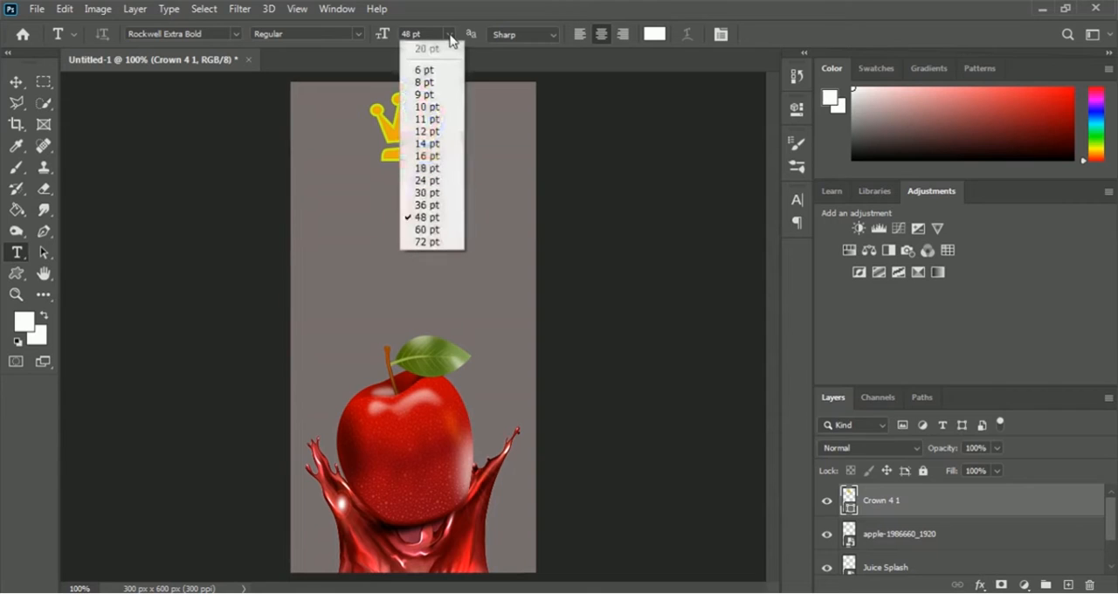
pyautogui.click(442, 181)
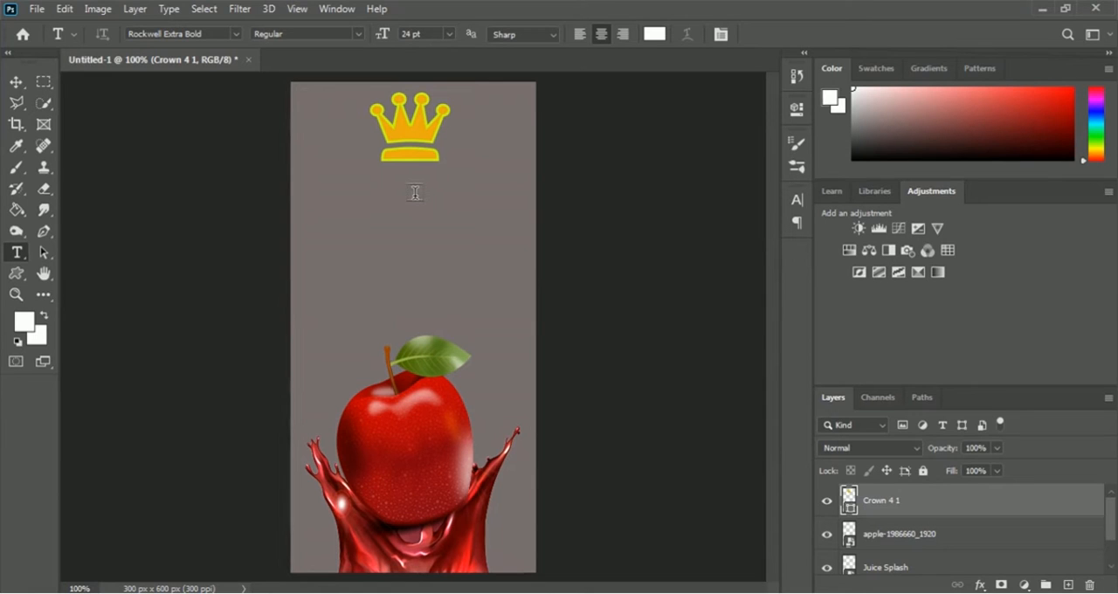
# Write the centred title "Royal Apple Juice" below the crown, with each word on its own line
pyautogui.click(415, 192)
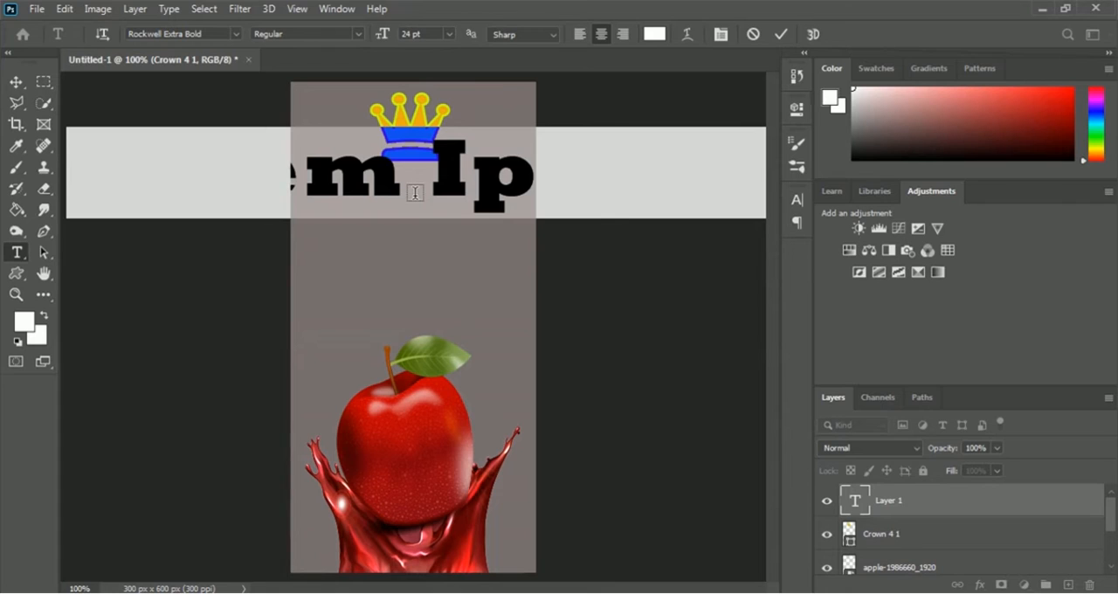
pyautogui.write('Ro')
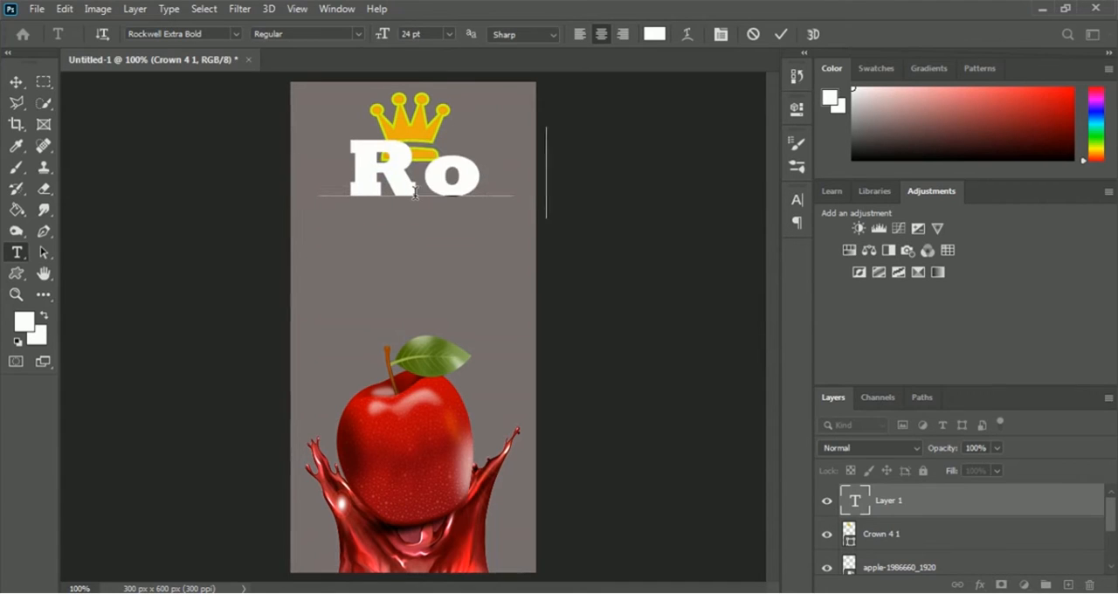
pyautogui.write('yal')
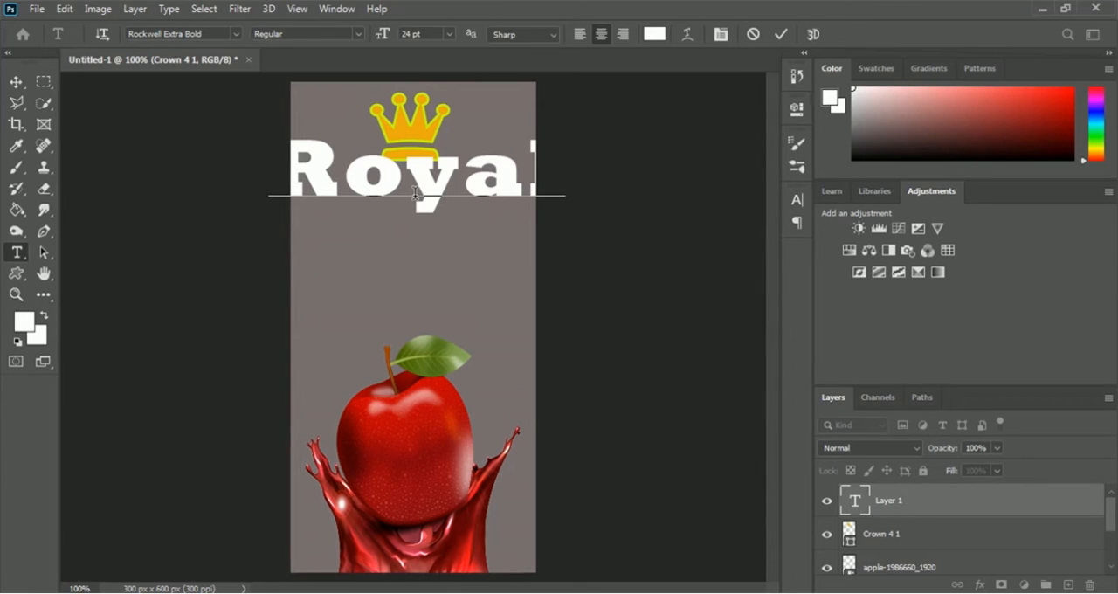
pyautogui.press('Return')
pyautogui.write('Apple')
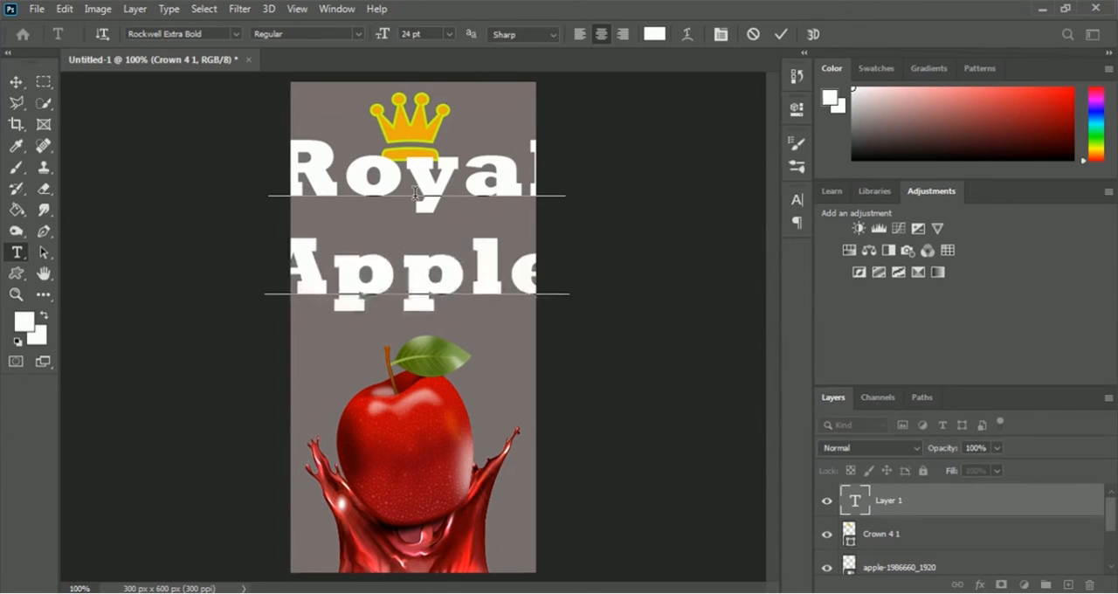
pyautogui.press('Return')
pyautogui.write('Juice')
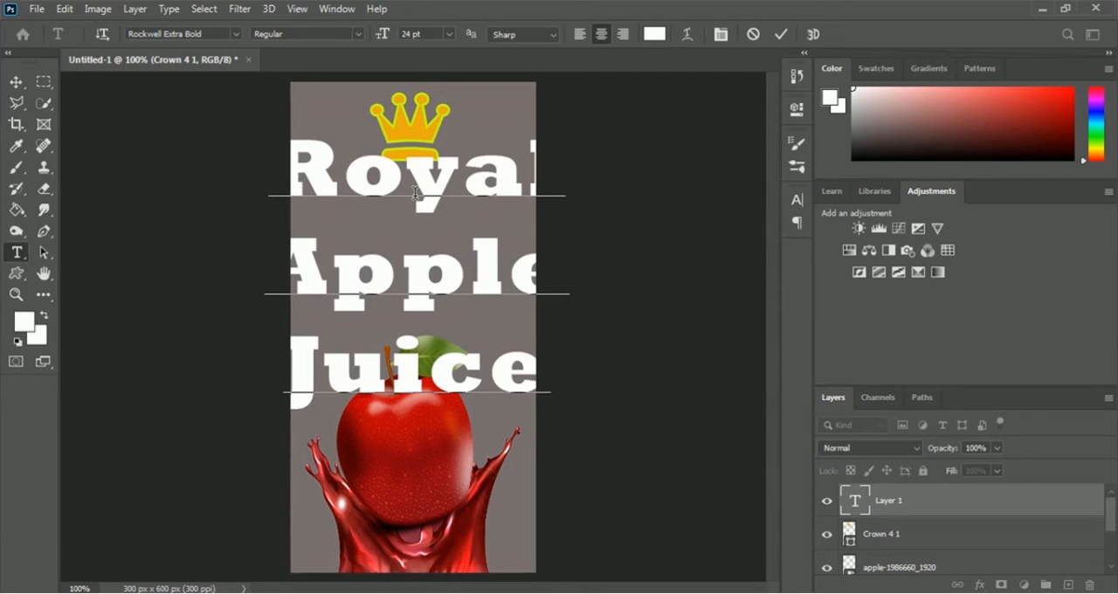
# Reduce the whole title's font size to 11 pt so it fits between the crown and the apple, and commit the text
pyautogui.hotkey('ctrl', 'a')
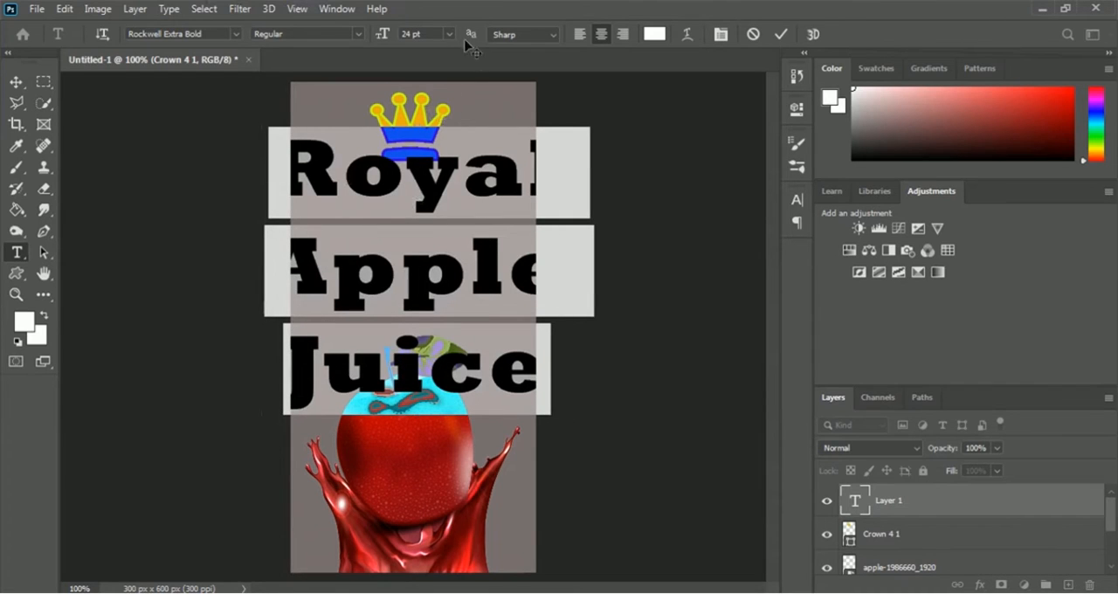
pyautogui.click(450, 34)
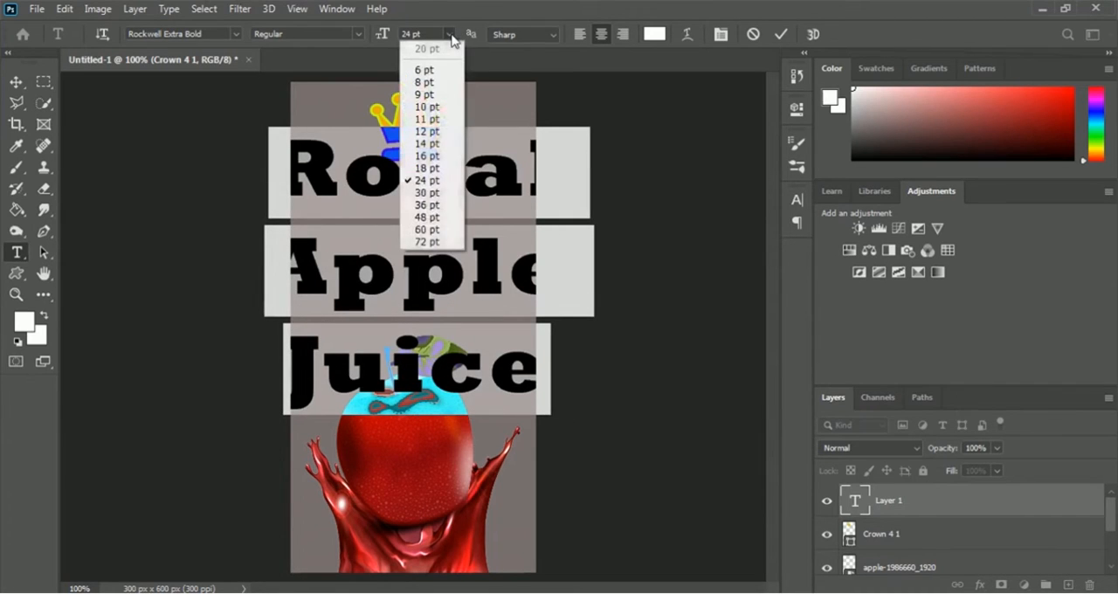
pyautogui.click(436, 144)
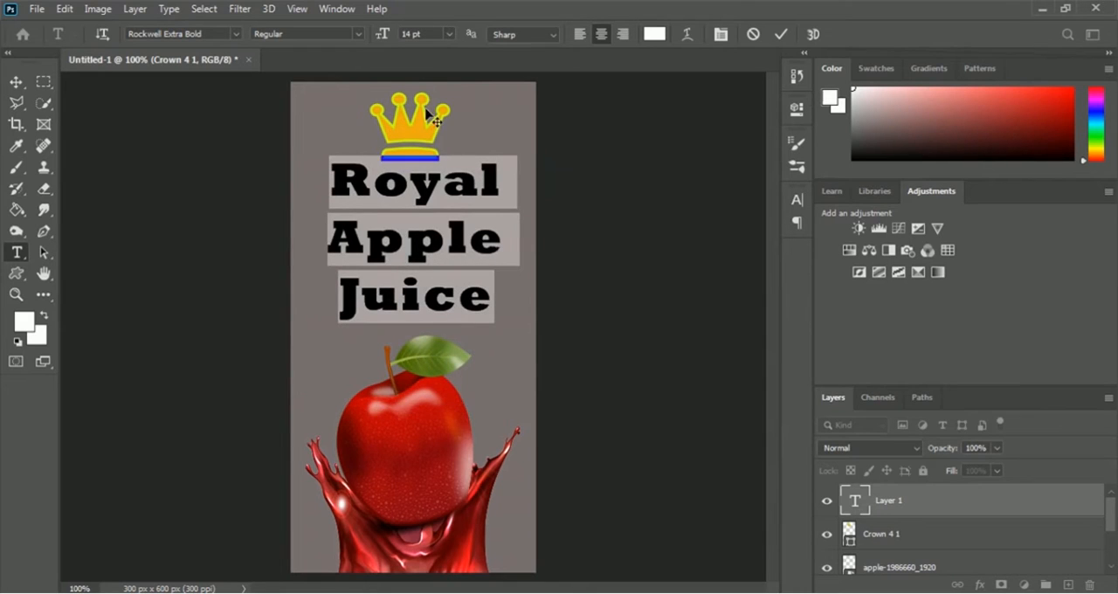
pyautogui.click(452, 35)
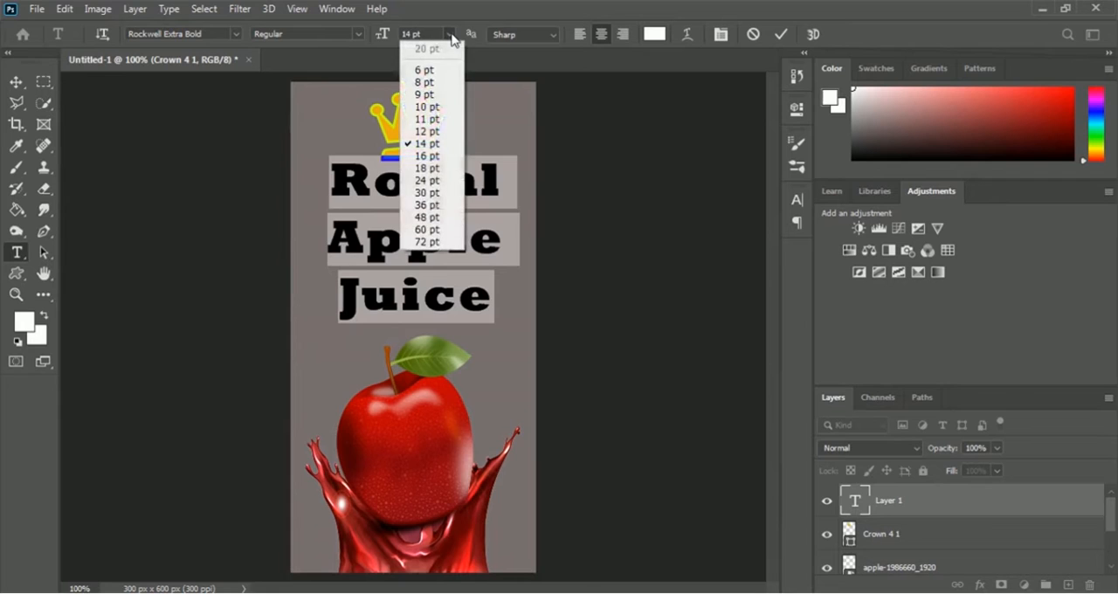
pyautogui.click(434, 118)
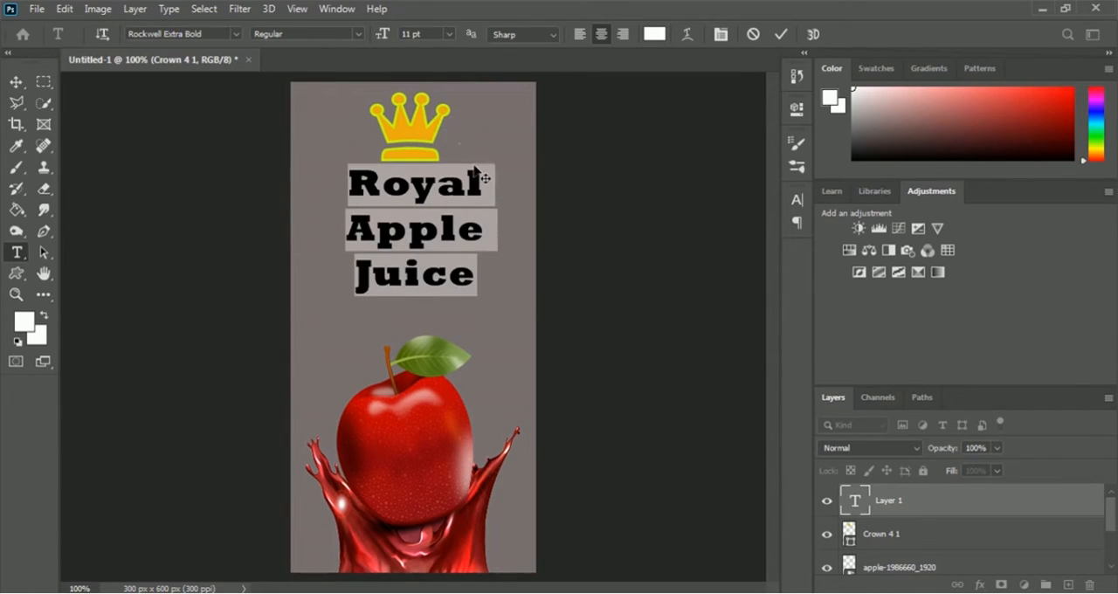
pyautogui.click(482, 276)
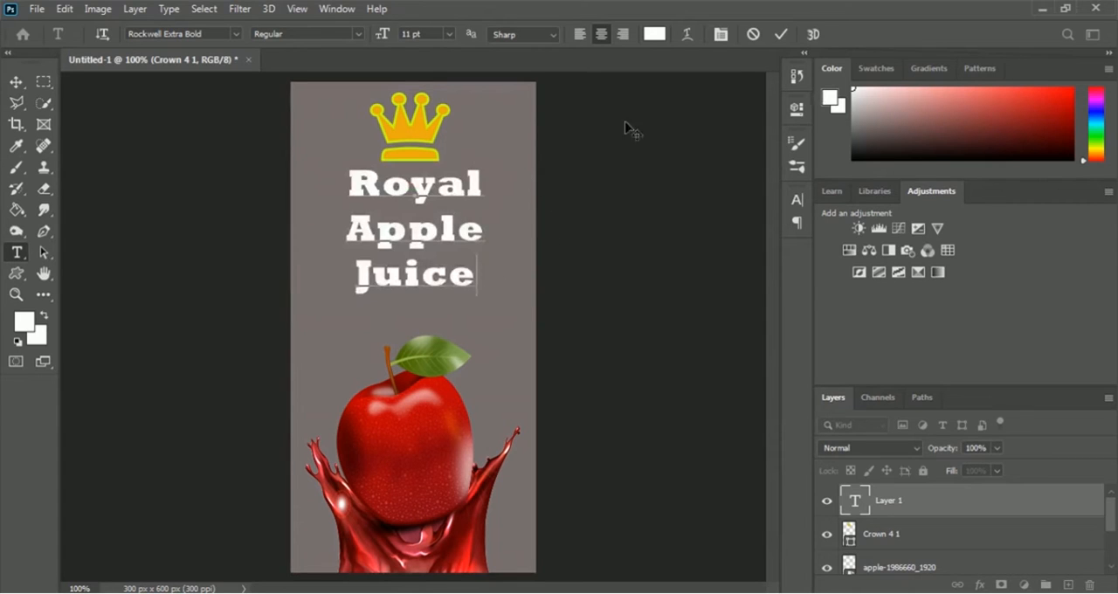
pyautogui.click(783, 36)
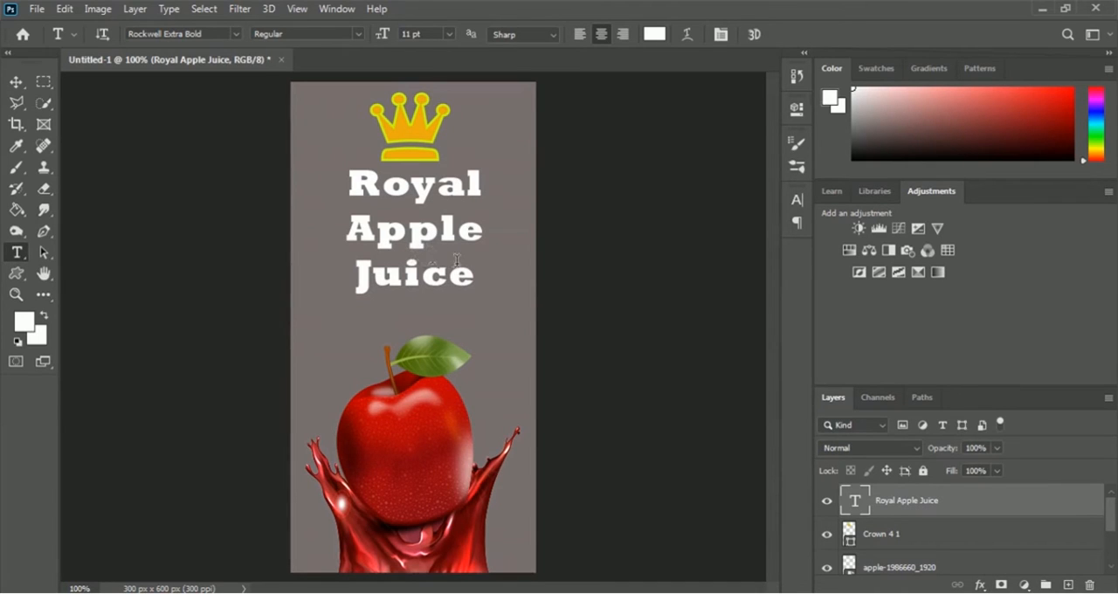
# Add a black 000000 outside stroke of 5 px at 100% opacity to the Royal Apple Juice text layer
pyautogui.click(981, 585)
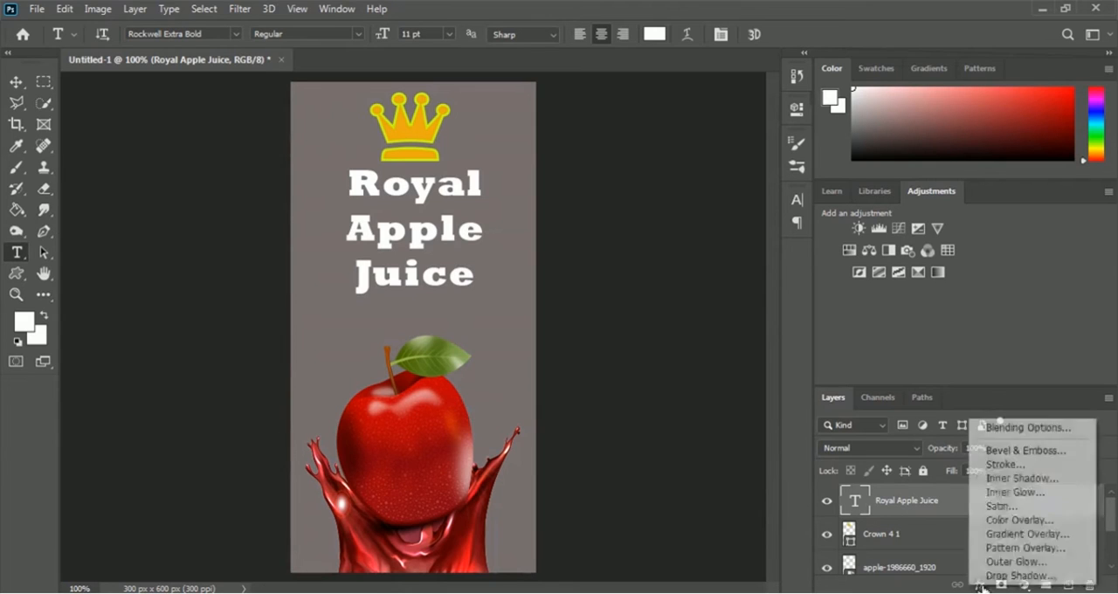
pyautogui.click(1022, 471)
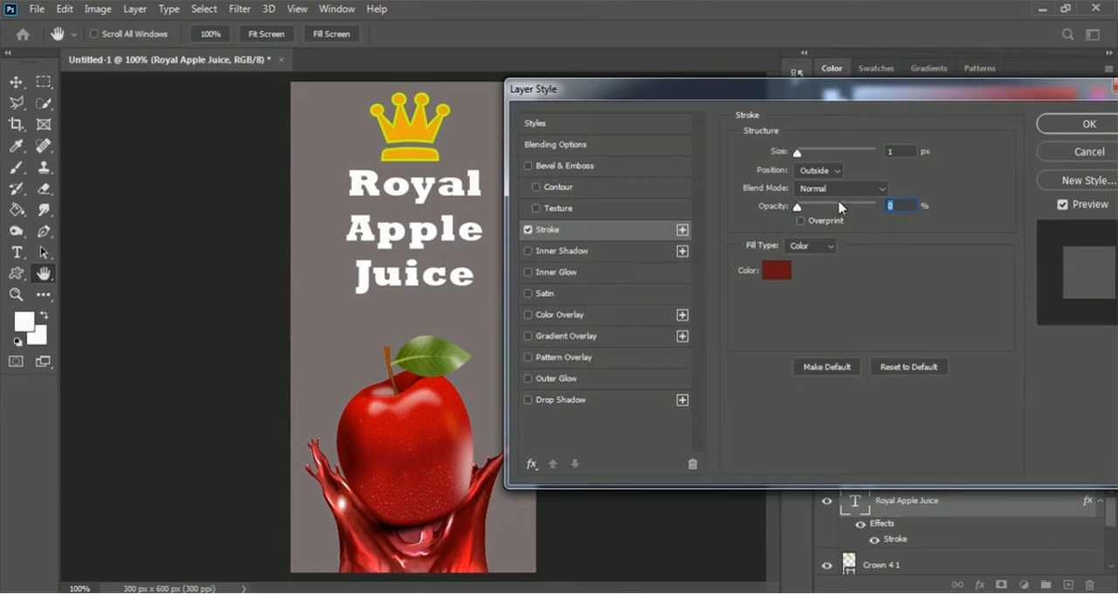
pyautogui.moveTo(840, 208); pyautogui.dragTo(877, 207)
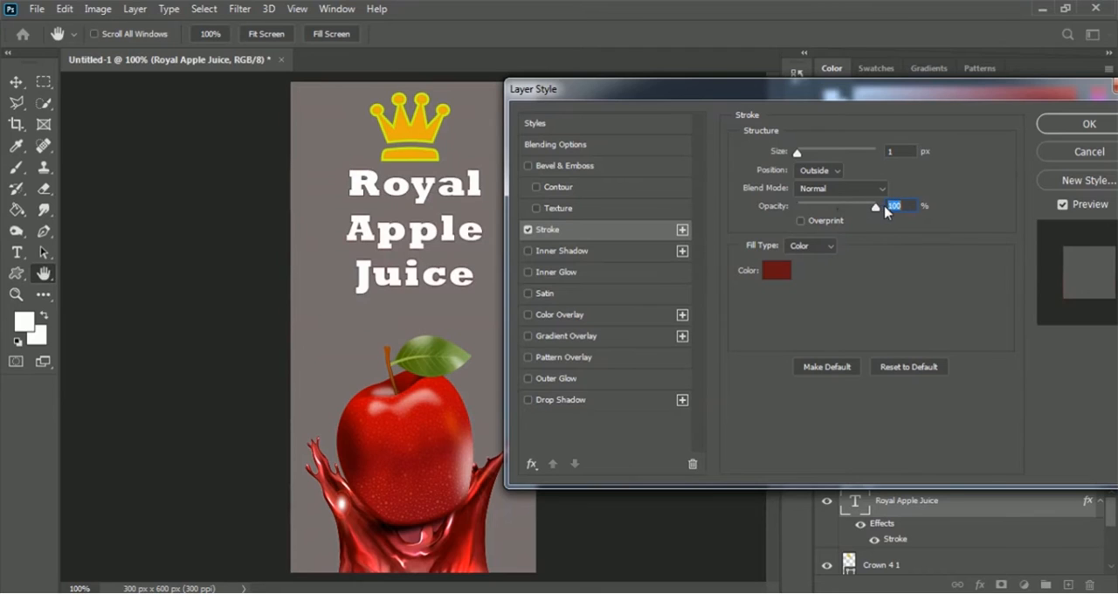
pyautogui.click(774, 276)
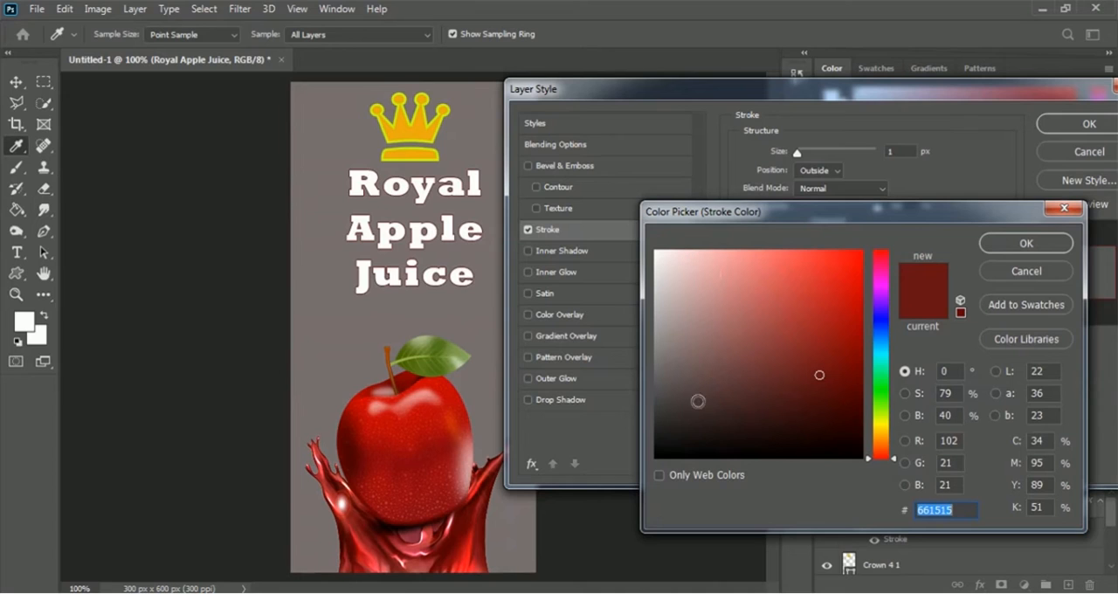
pyautogui.click(655, 457)
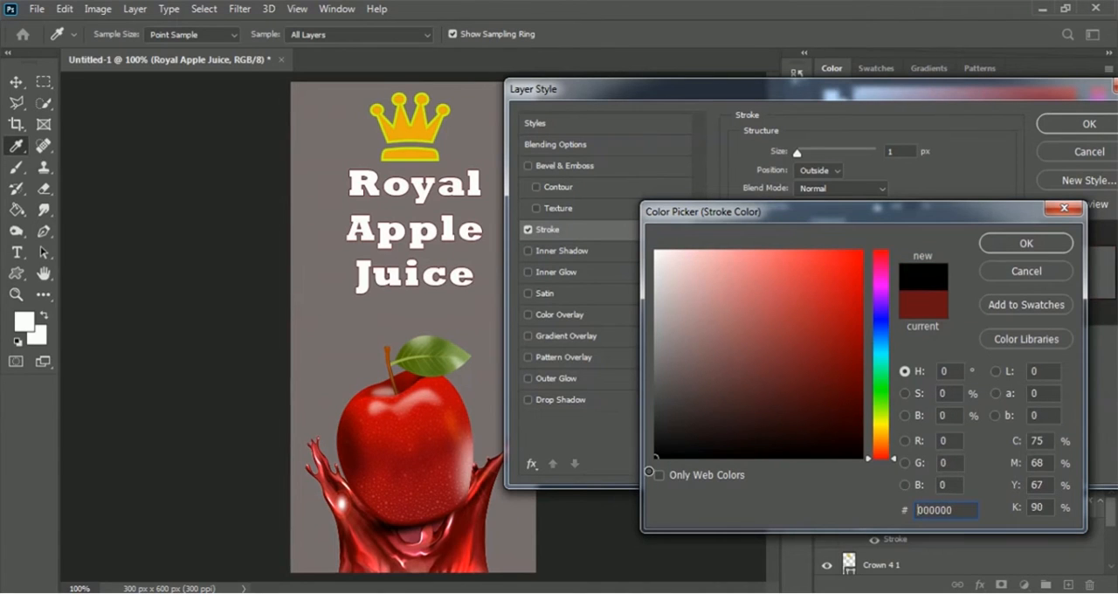
pyautogui.click(1039, 246)
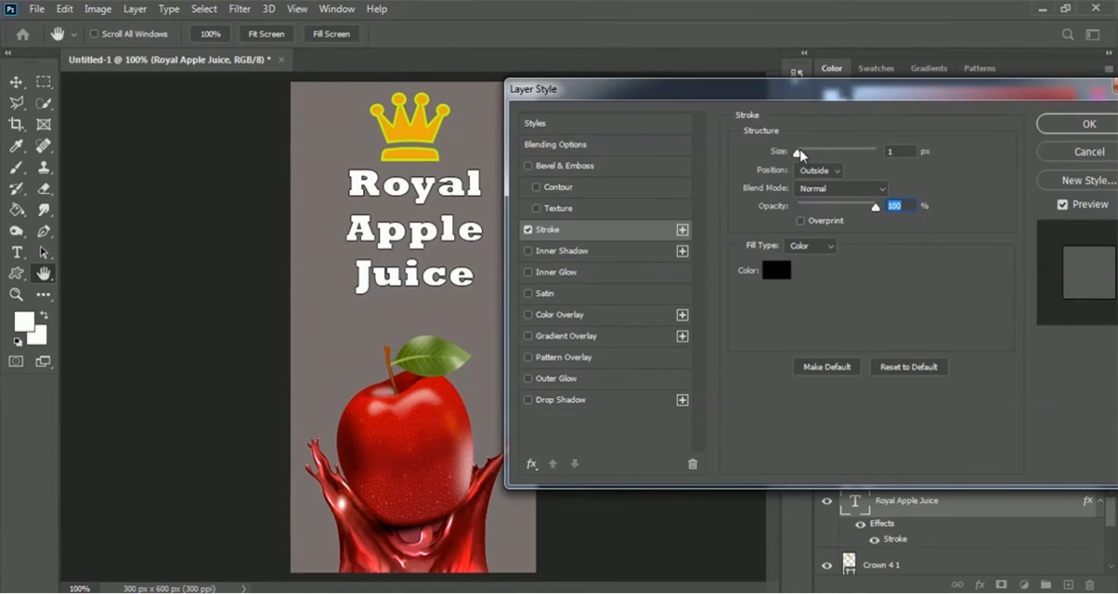
pyautogui.moveTo(800, 155); pyautogui.dragTo(805, 153)
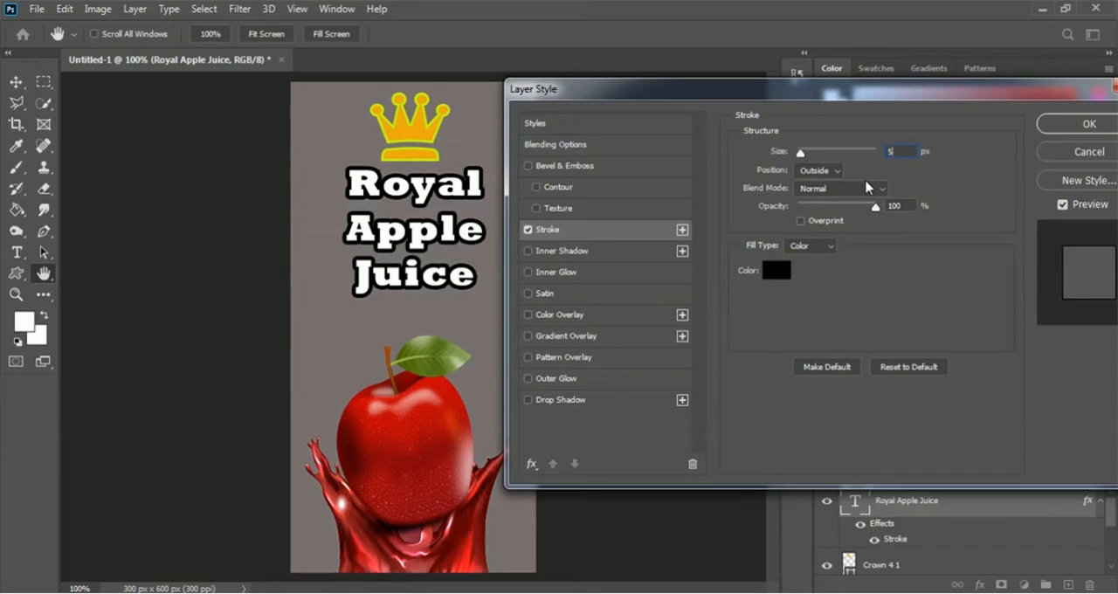
pyautogui.moveTo(1002, 102); pyautogui.dragTo(998, 102)
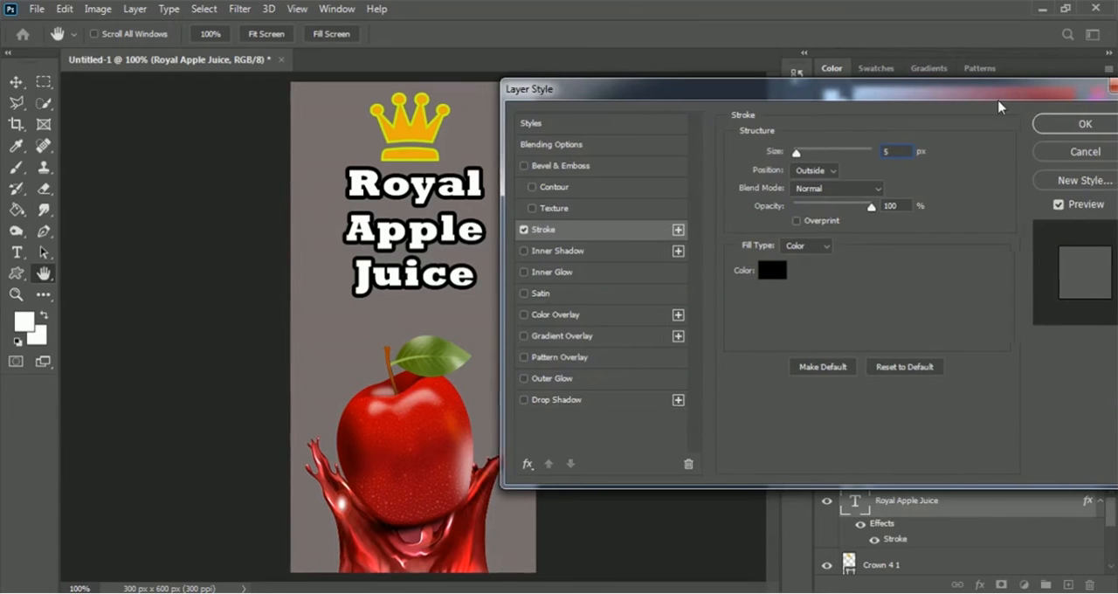
pyautogui.click(1038, 124)
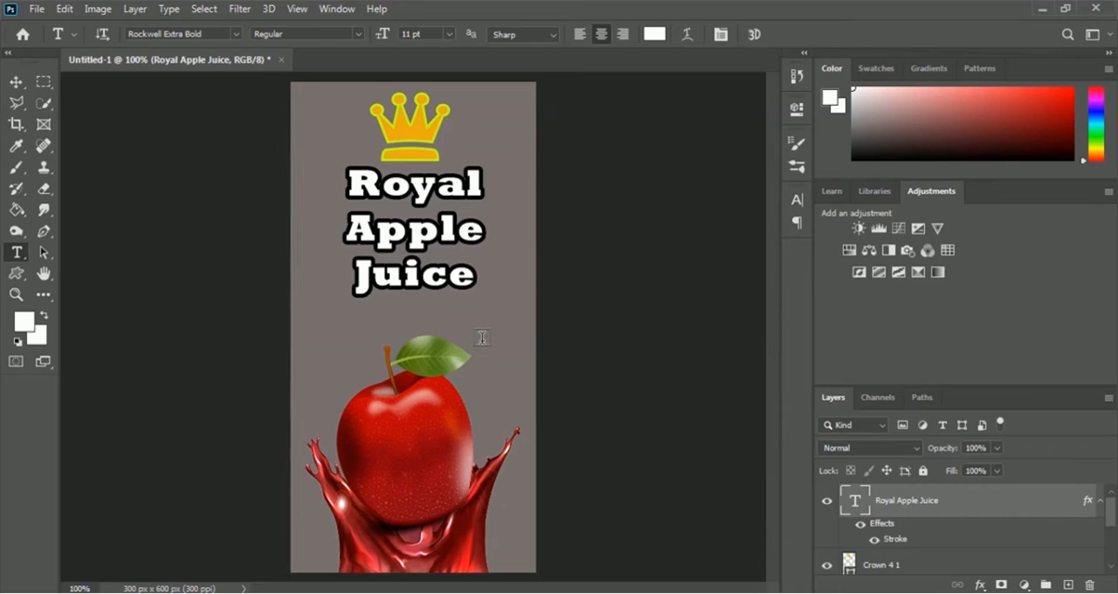
# Convert the Royal Apple Juice layer to a smart object and scale it to about 86.19% by 89.70% under the crown
pyautogui.rightClick(915, 504)
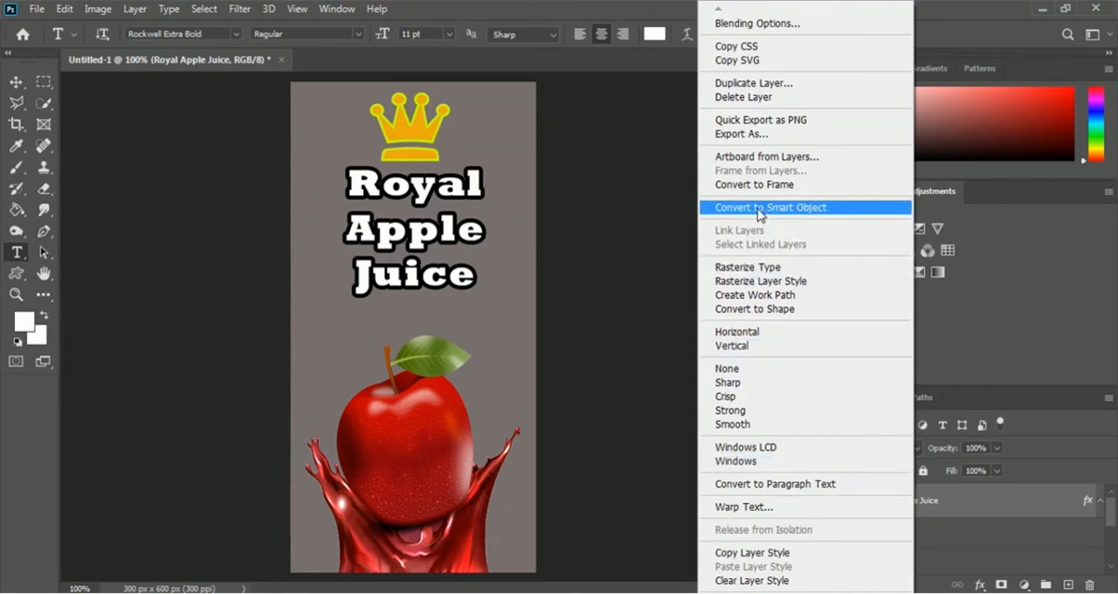
pyautogui.click(845, 215)
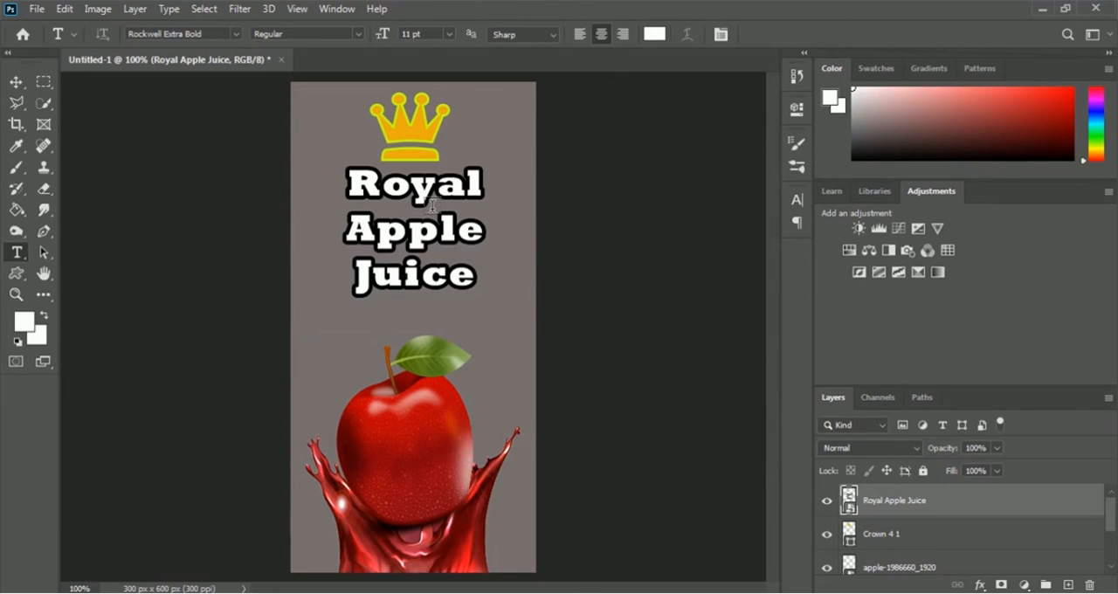
pyautogui.hotkey('ctrl', 't')
pyautogui.moveTo(486, 299); pyautogui.dragTo(474, 289)
pyautogui.moveTo(342, 228); pyautogui.dragTo(348, 228)
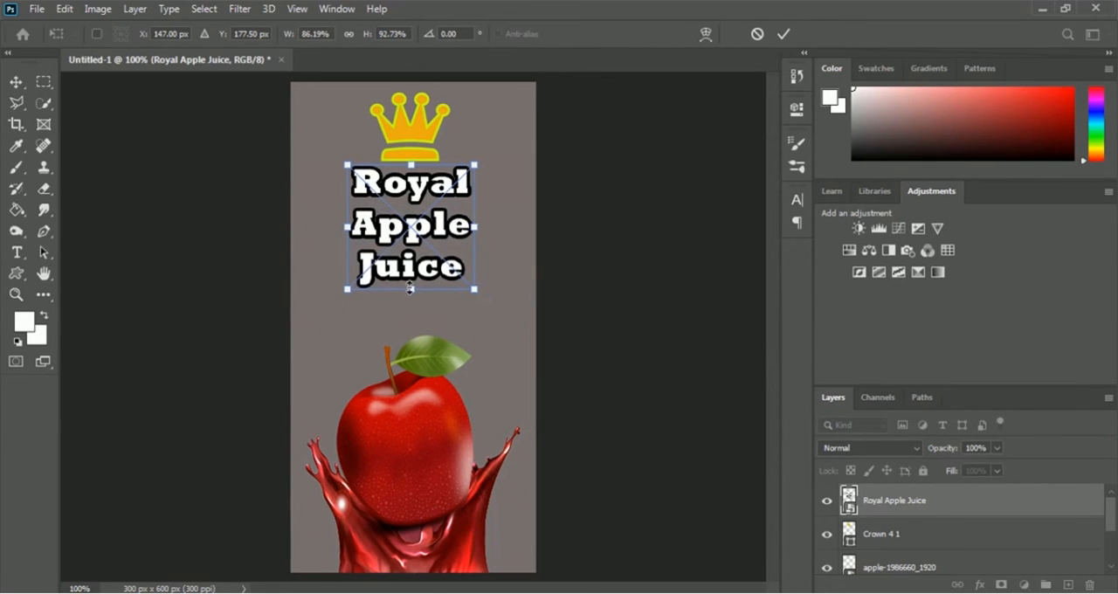
pyautogui.moveTo(411, 288); pyautogui.dragTo(411, 285)
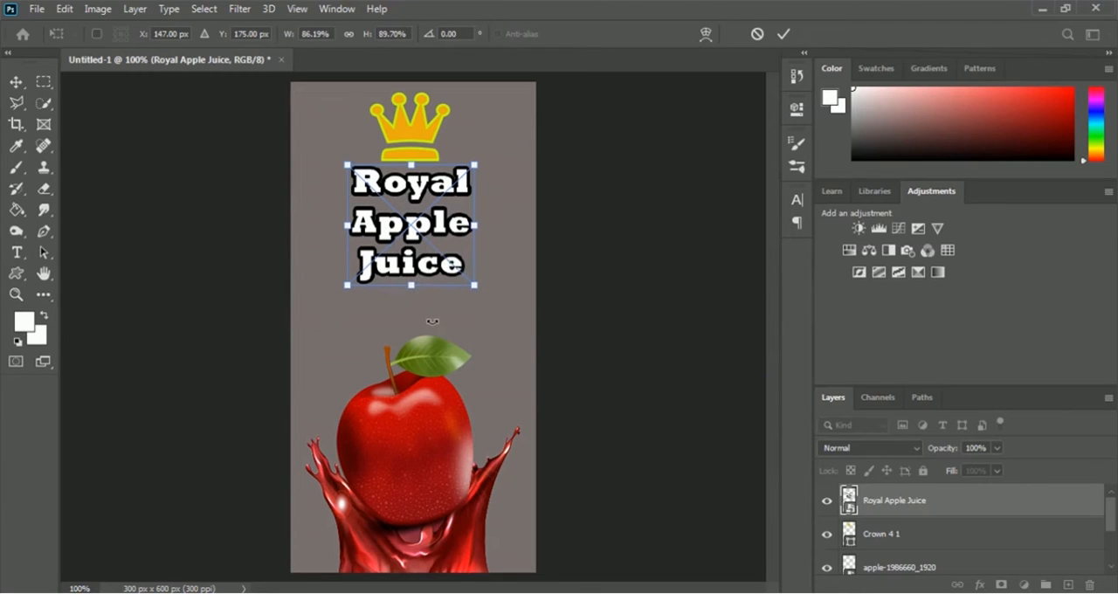
pyautogui.click(781, 35)
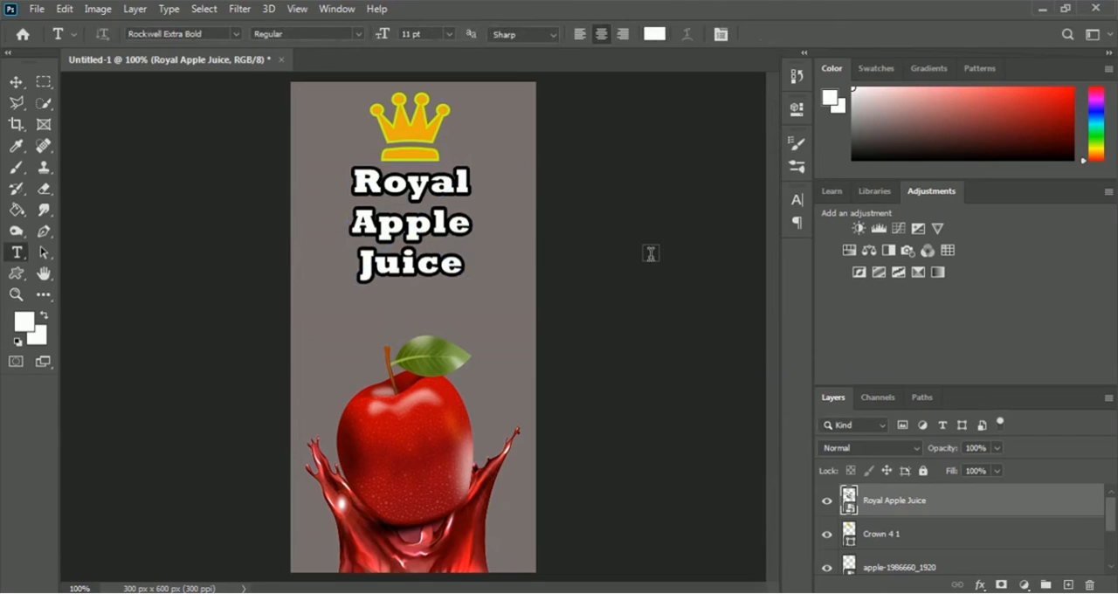
# Choose the scalloped flower as the preset for the Custom Shape tool
pyautogui.click(17, 275)
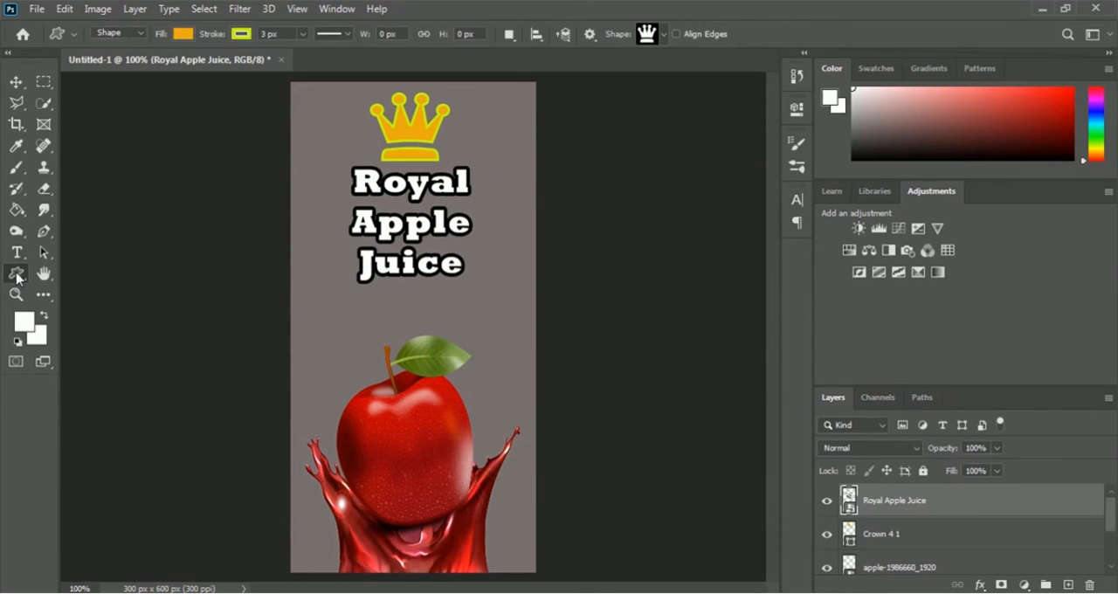
pyautogui.click(663, 36)
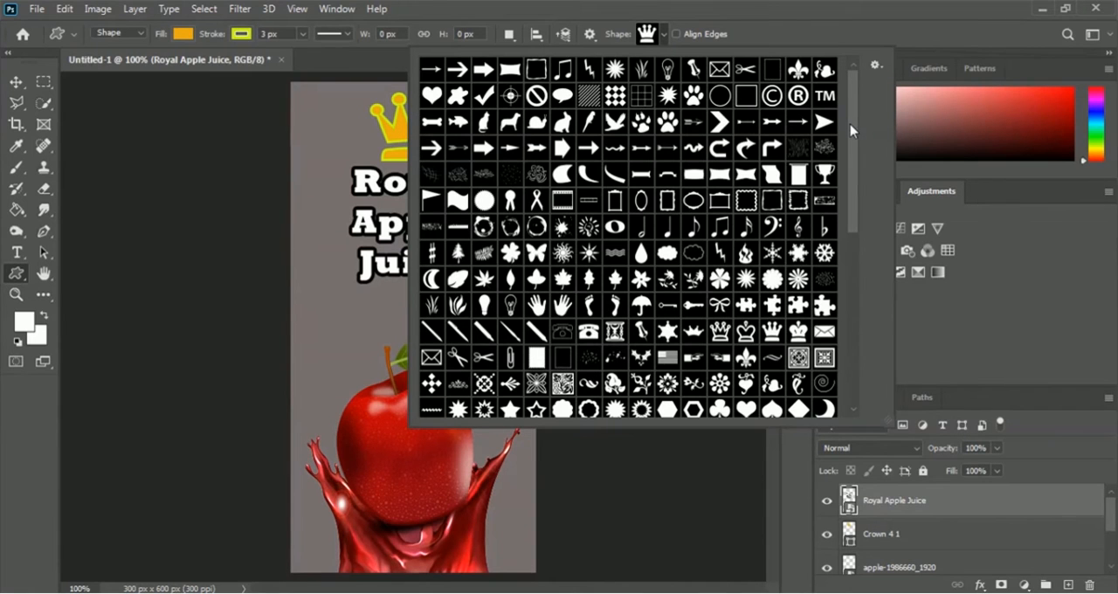
pyautogui.scroll(-1, 851, 131)
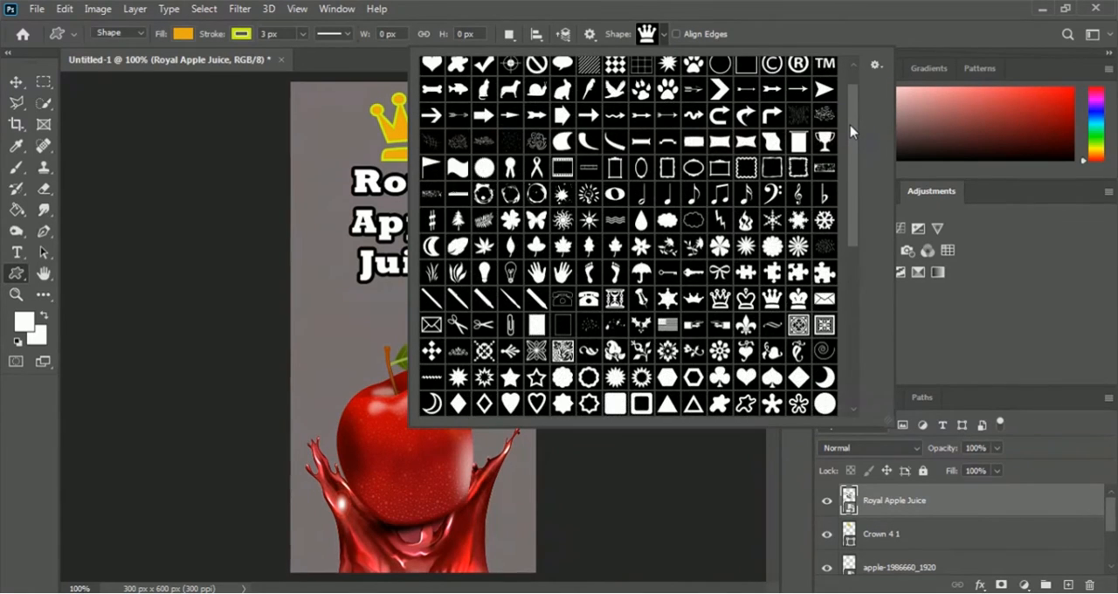
pyautogui.click(563, 376)
pyautogui.click(795, 30)
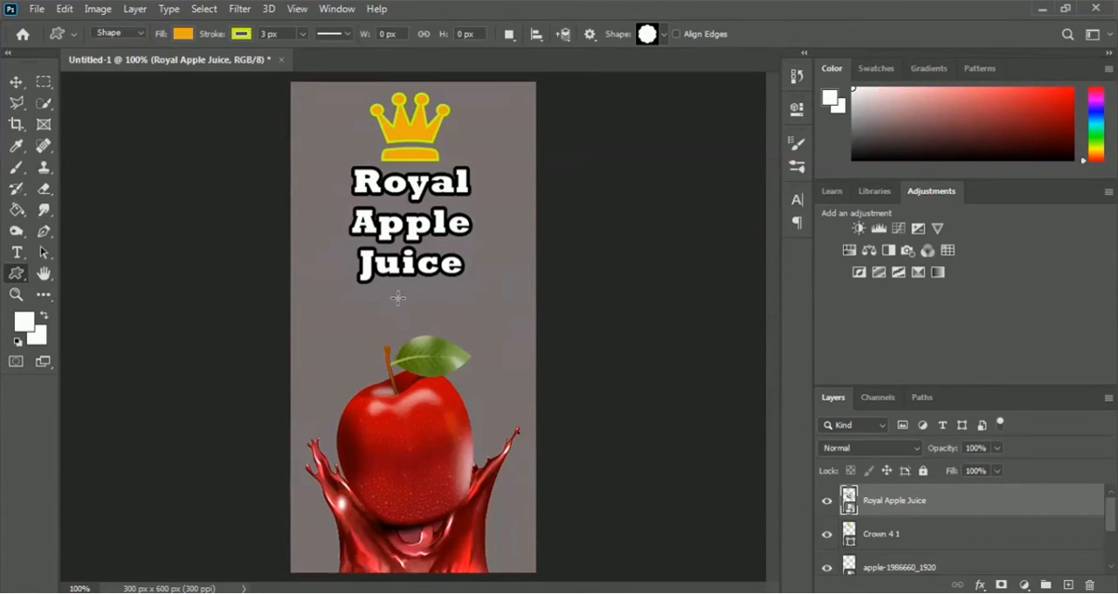
# Set the fill colour for the new custom shape to green
pyautogui.click(298, 10)
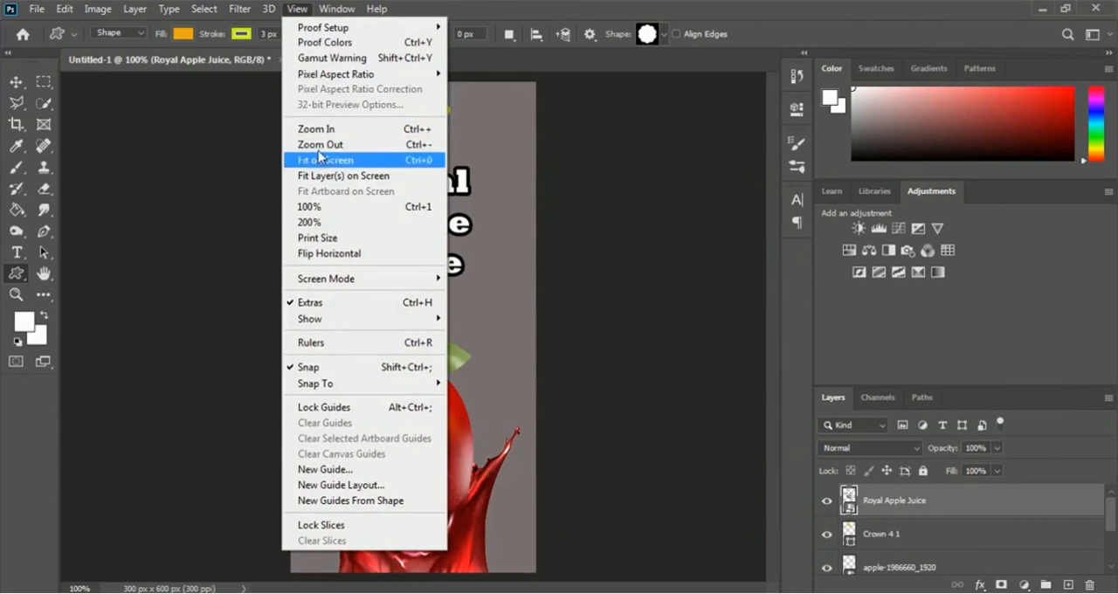
pyautogui.click(349, 131)
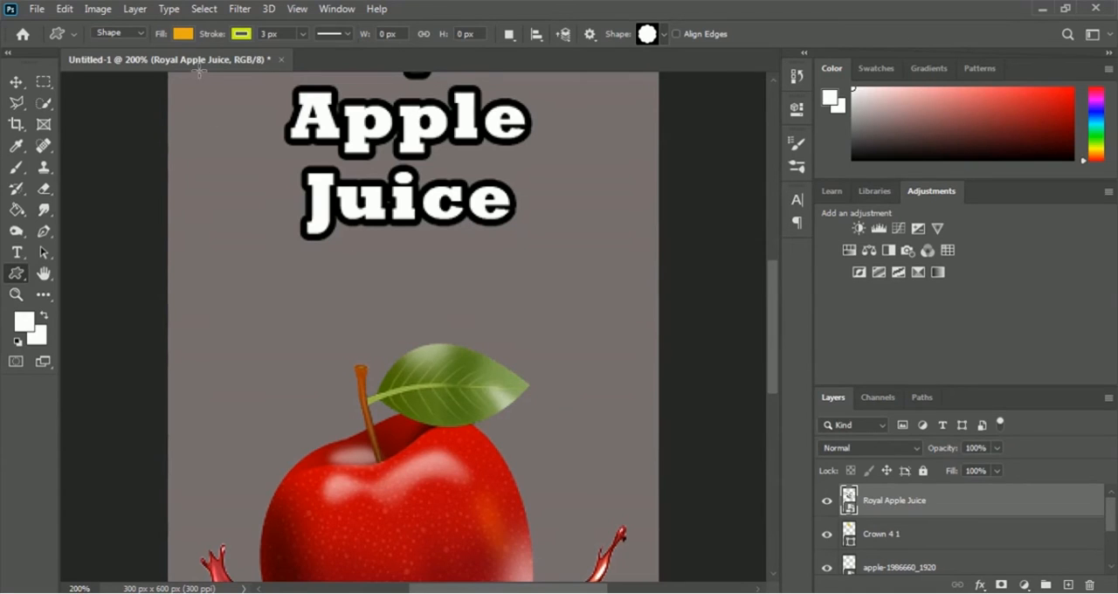
pyautogui.click(183, 35)
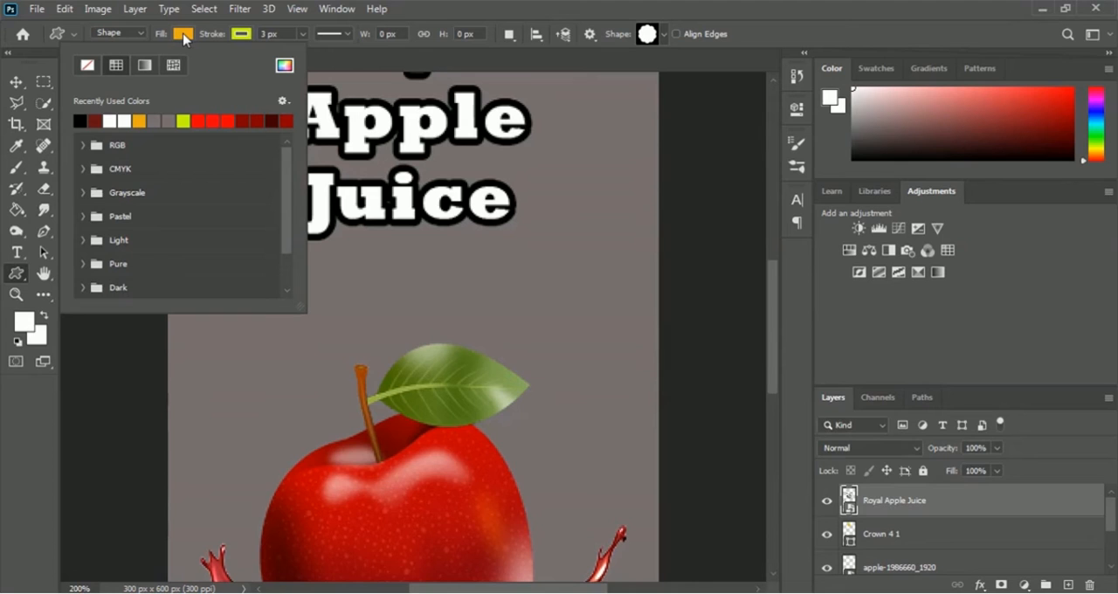
pyautogui.click(285, 67)
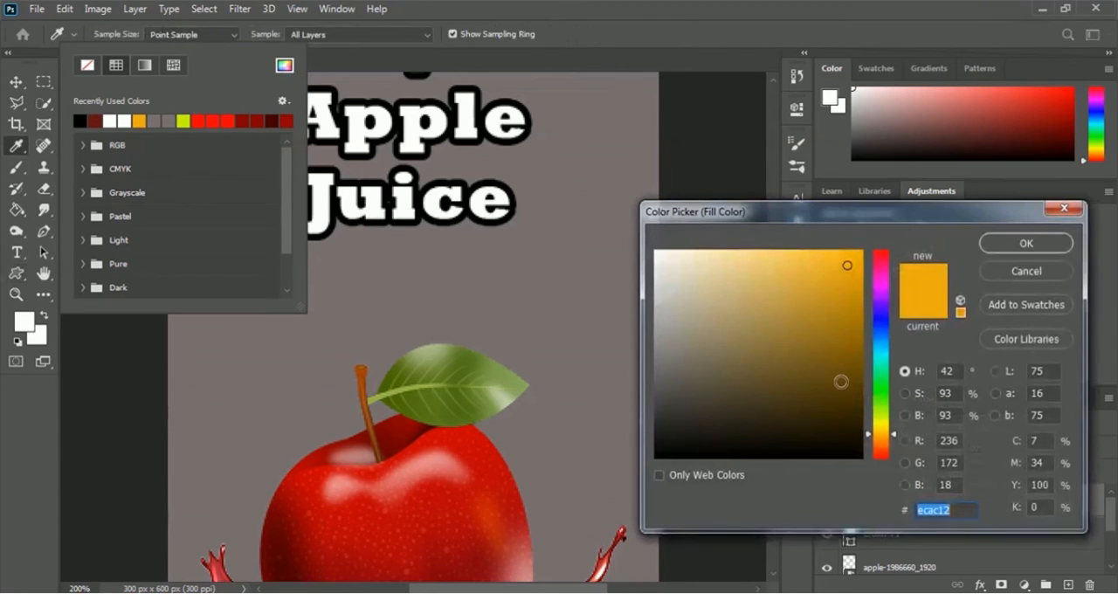
pyautogui.click(881, 390)
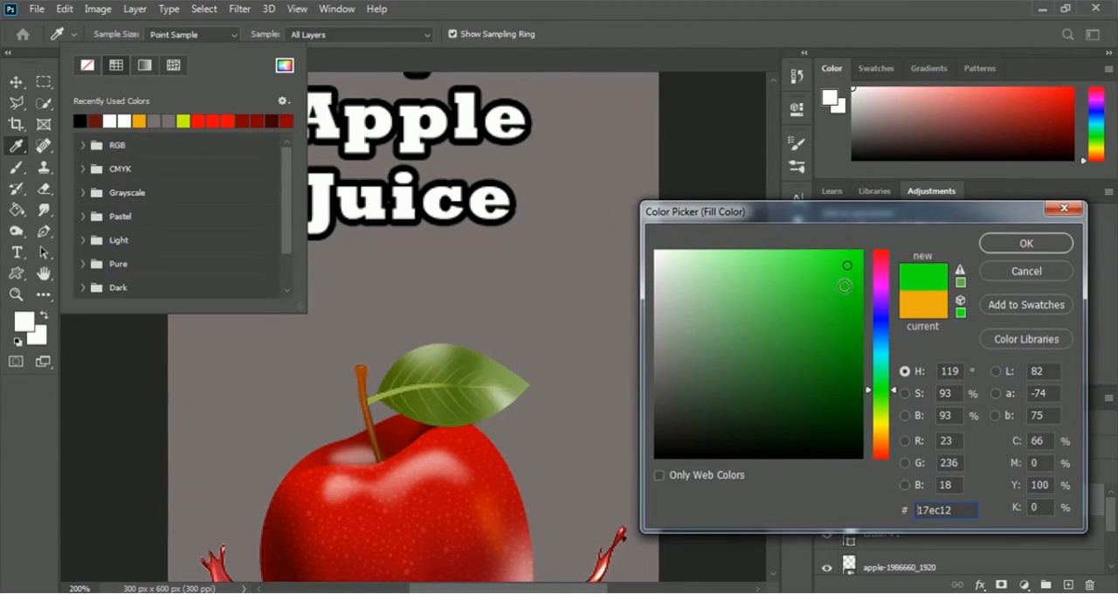
pyautogui.click(1027, 246)
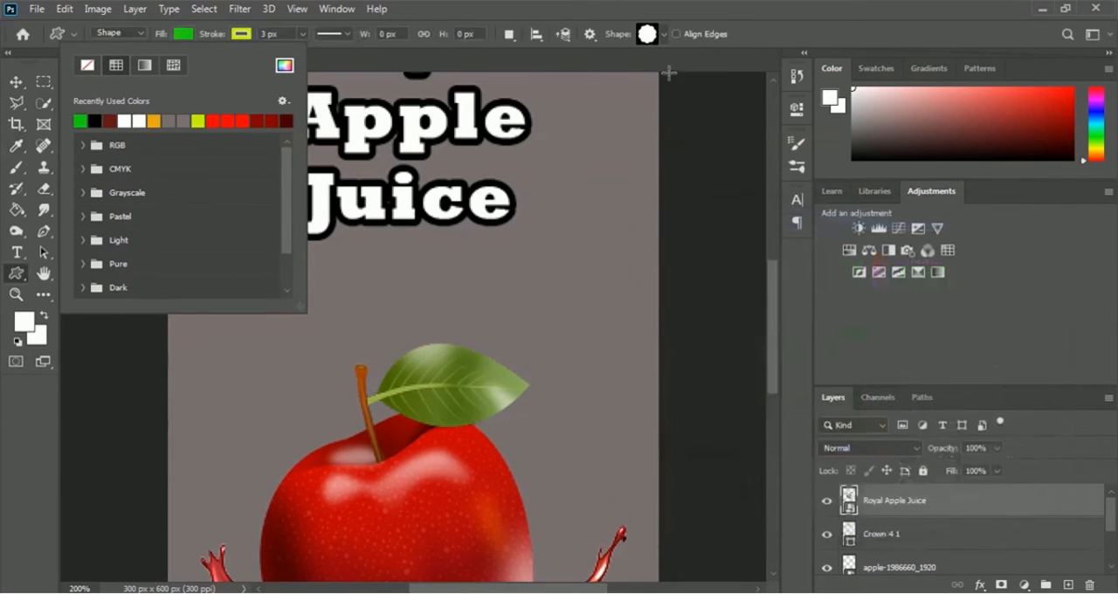
pyautogui.click(800, 44)
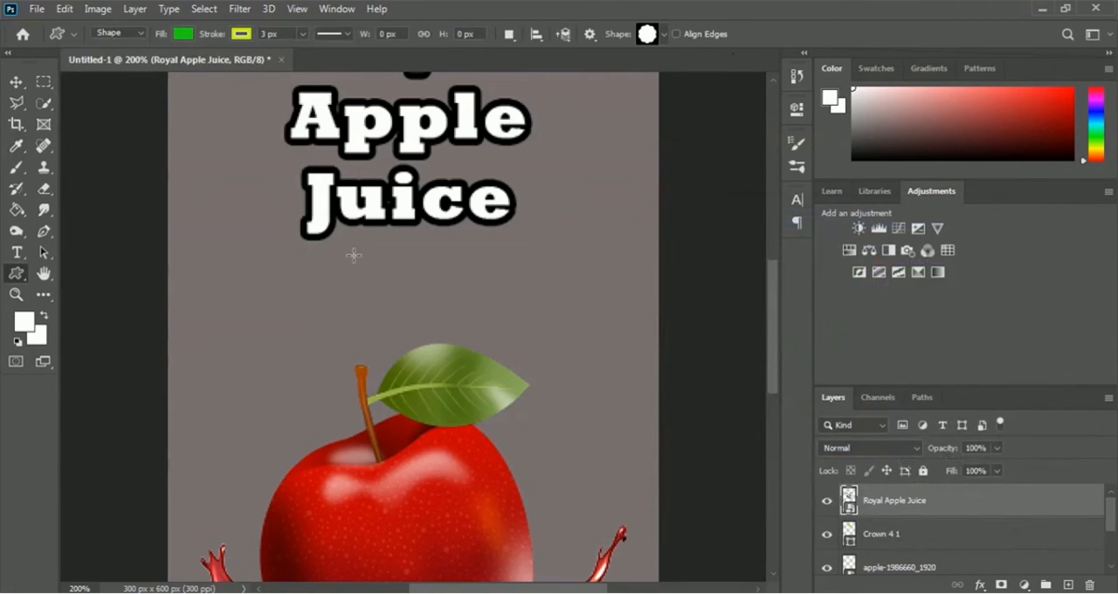
# Draw a green flower badge about 69 x 52 px between "Juice" and the apple leaf, and nudge it slightly up and to the right
pyautogui.moveTo(341, 255); pyautogui.dragTo(451, 337)
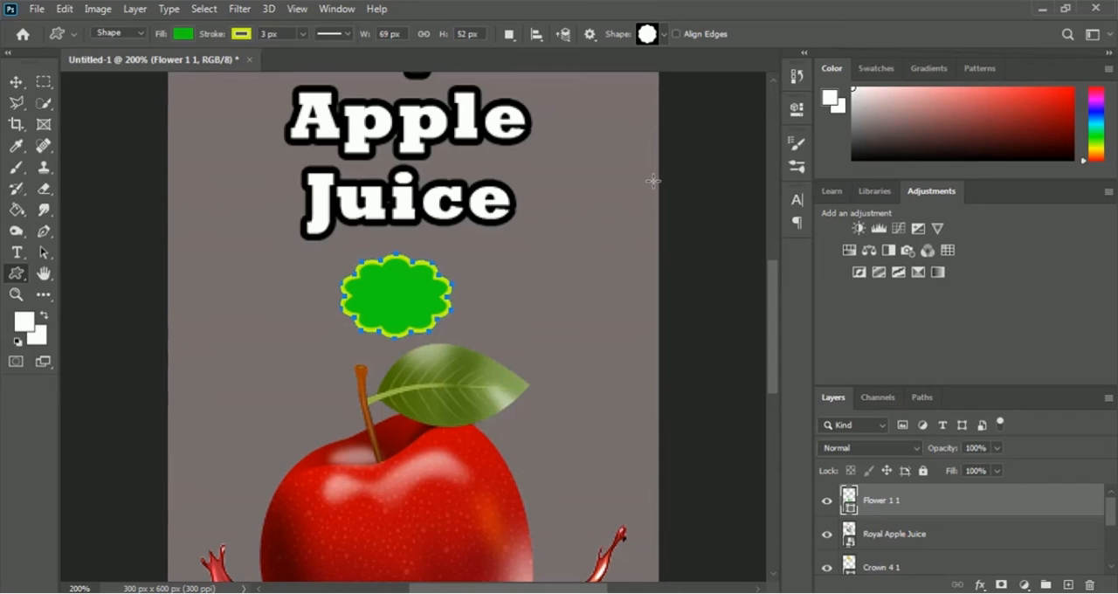
pyautogui.hotkey('ctrl', 't')
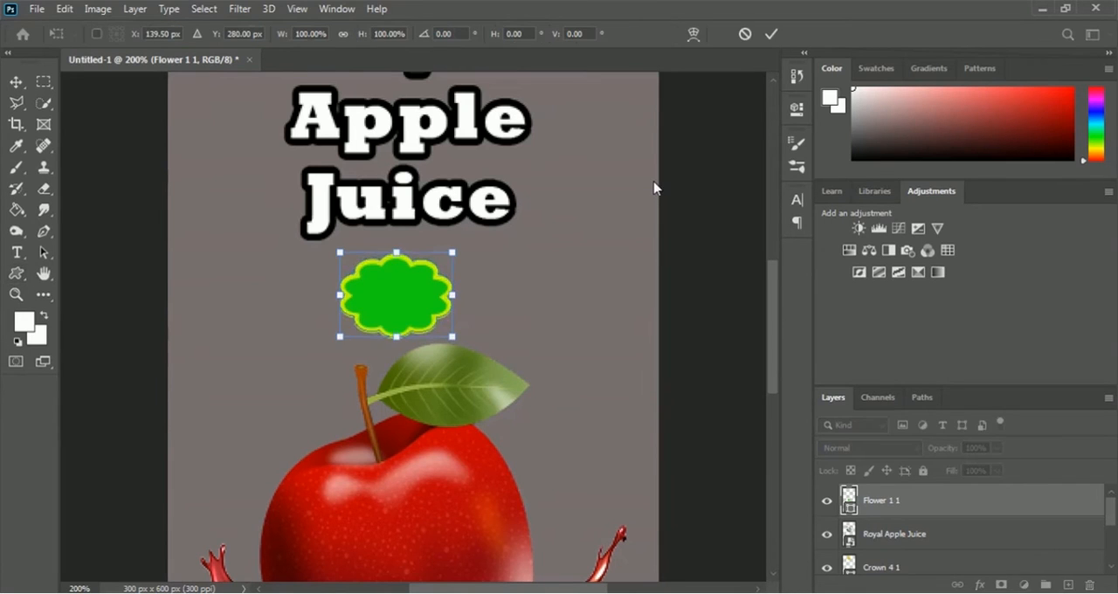
pyautogui.press('Down')
pyautogui.press('Down')
pyautogui.press('Right')
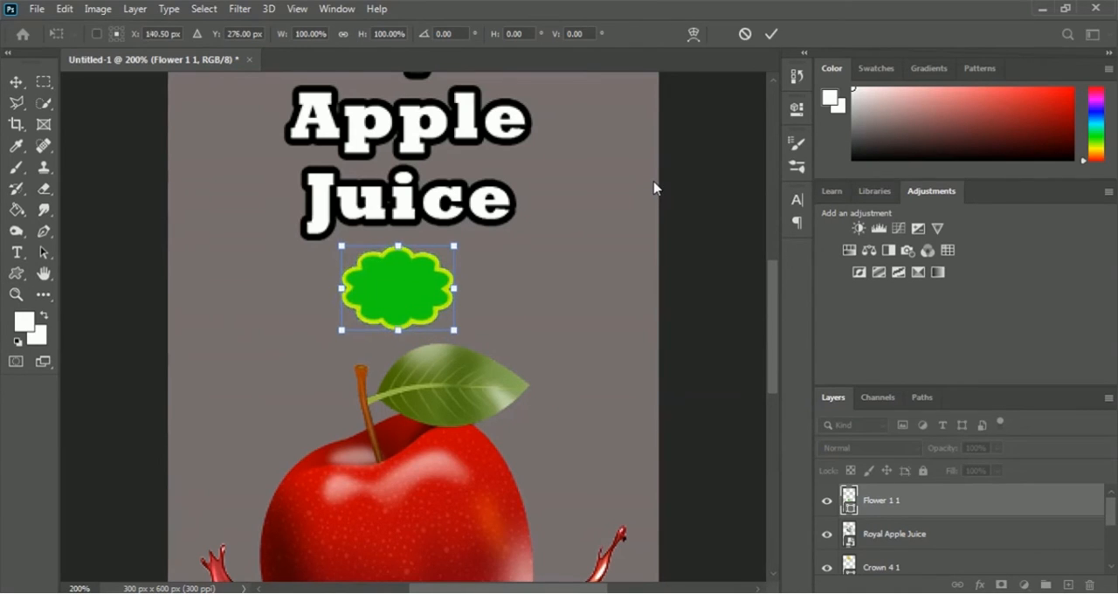
pyautogui.press('Right')
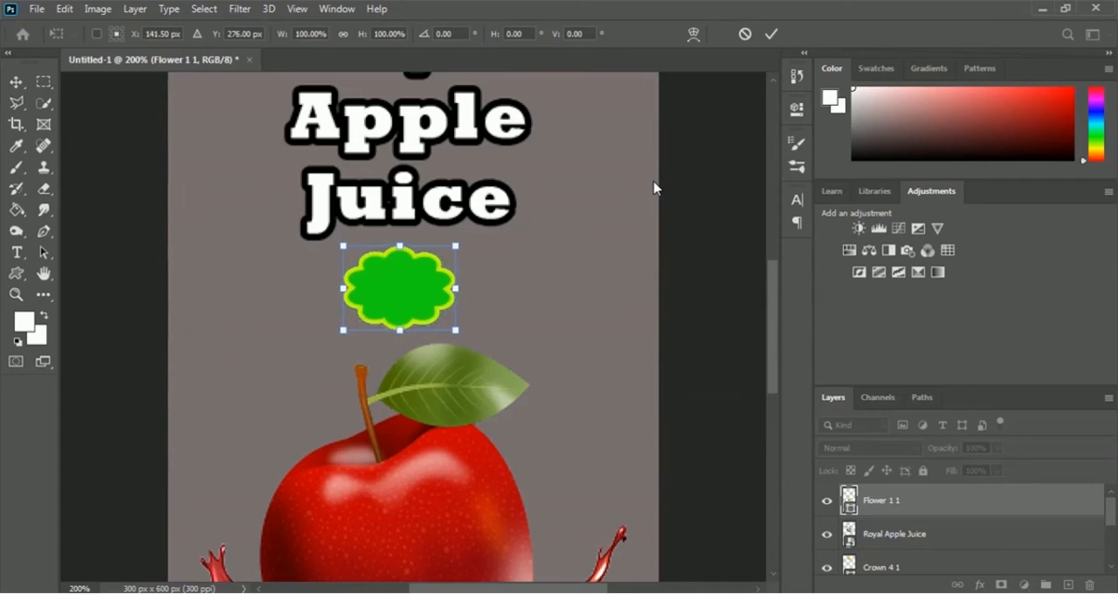
pyautogui.press('Return')
pyautogui.press('u')
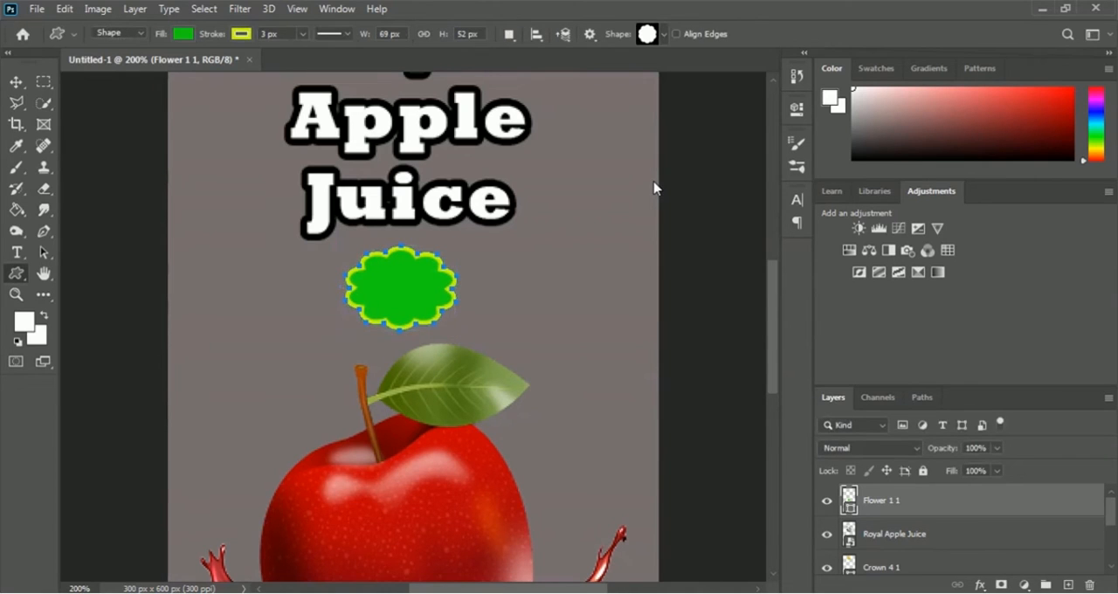
pyautogui.press('Return')
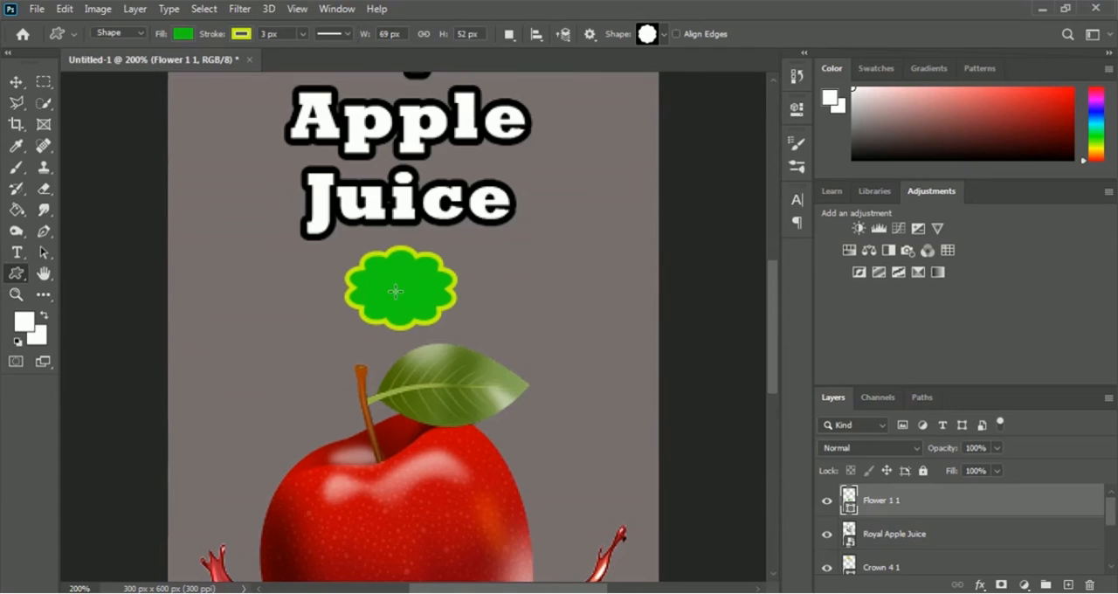
# Add centred white 6 pt text "100% Organic" over the green badge, with each word on its own line
pyautogui.hotkey('ctrl', '+')
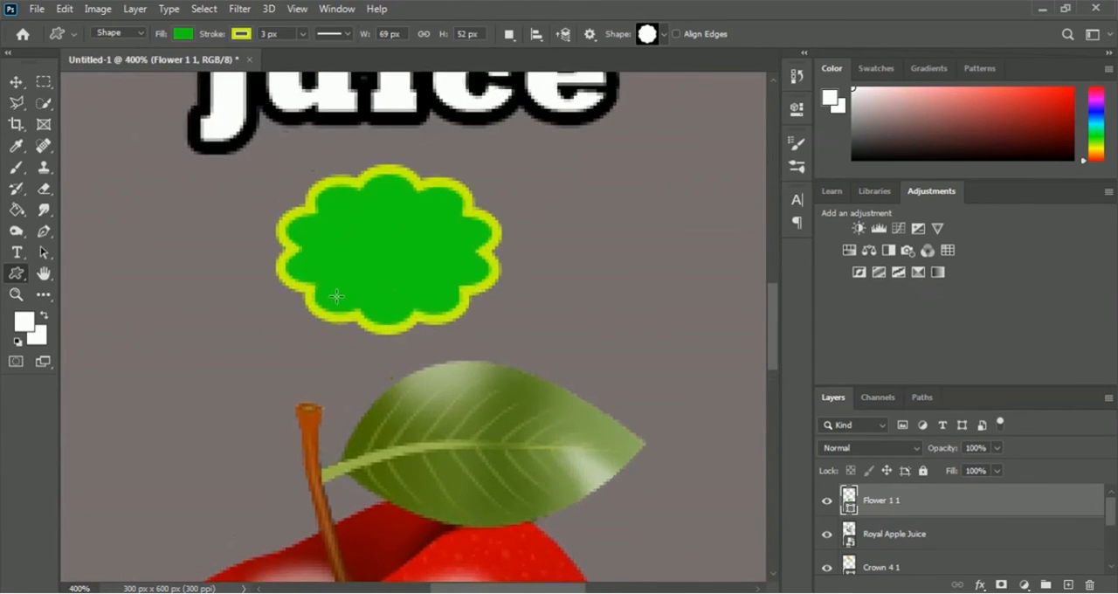
pyautogui.click(15, 253)
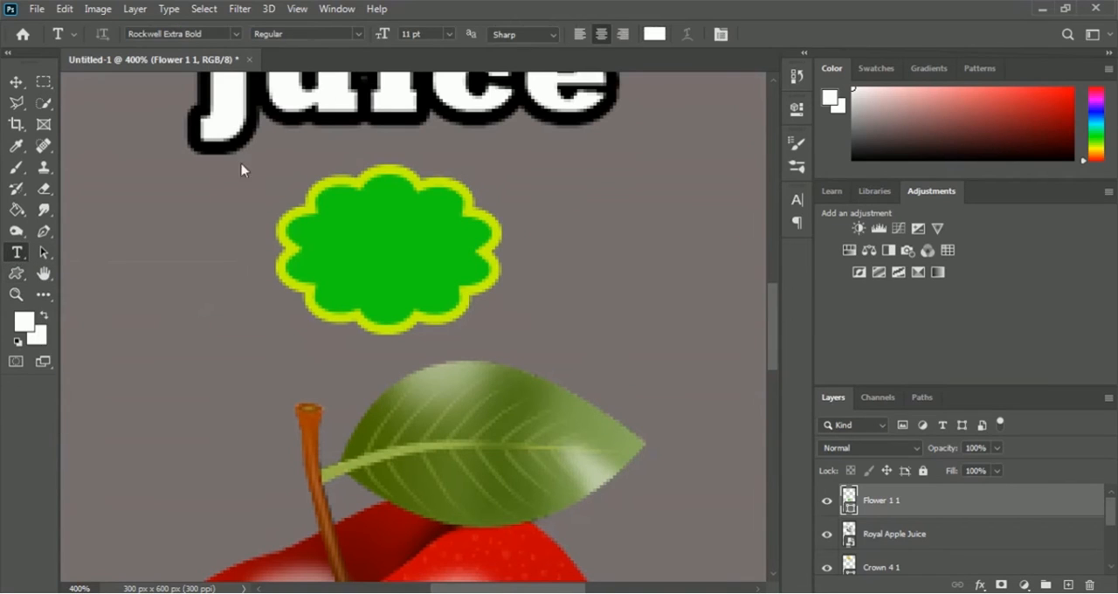
pyautogui.click(449, 36)
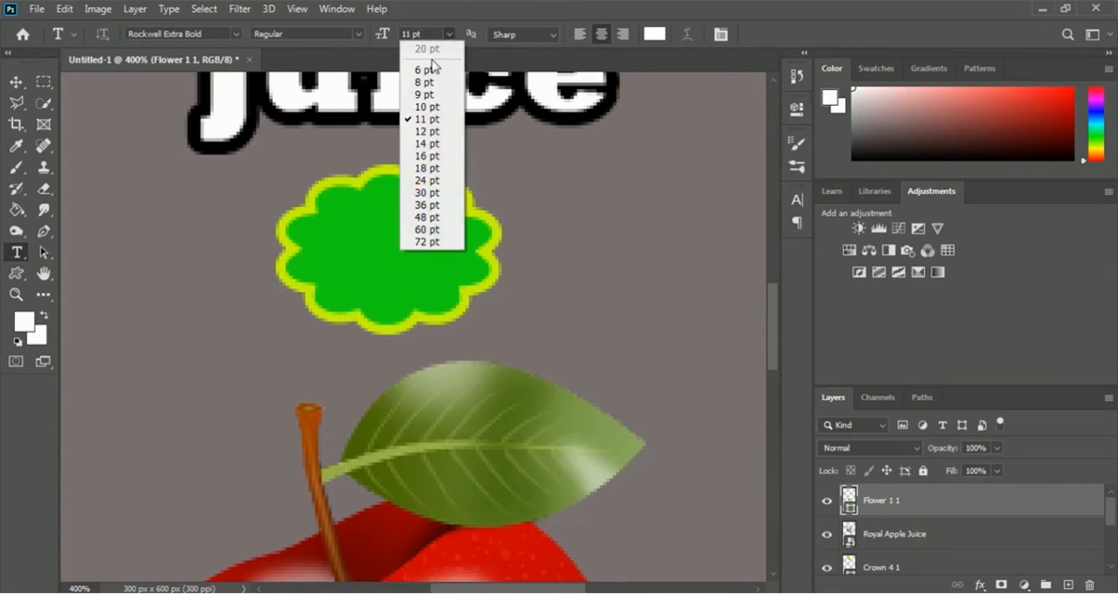
pyautogui.click(428, 69)
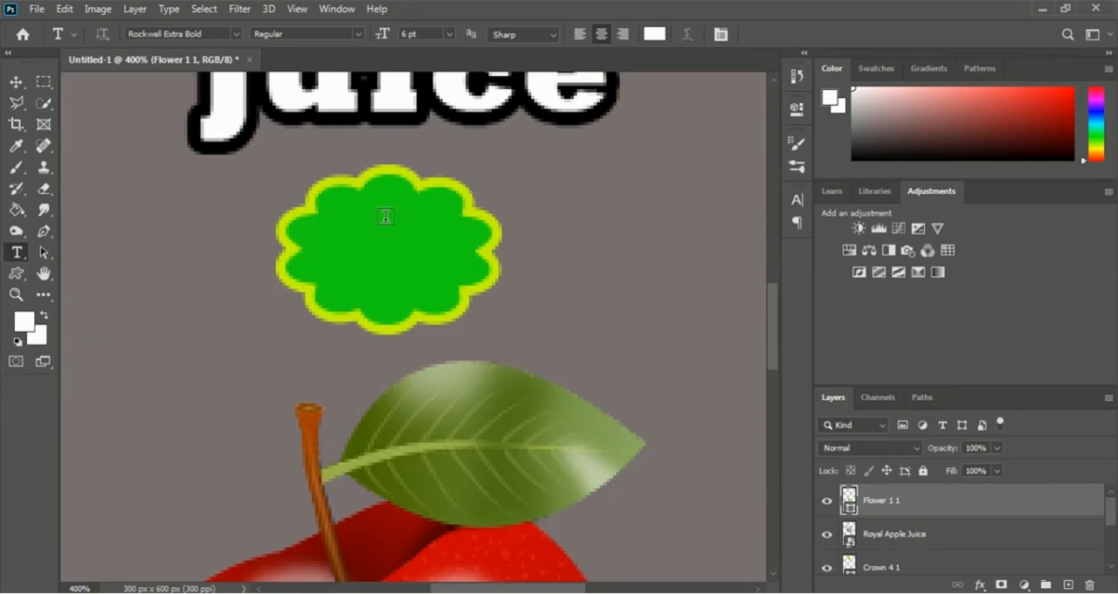
pyautogui.click(385, 217)
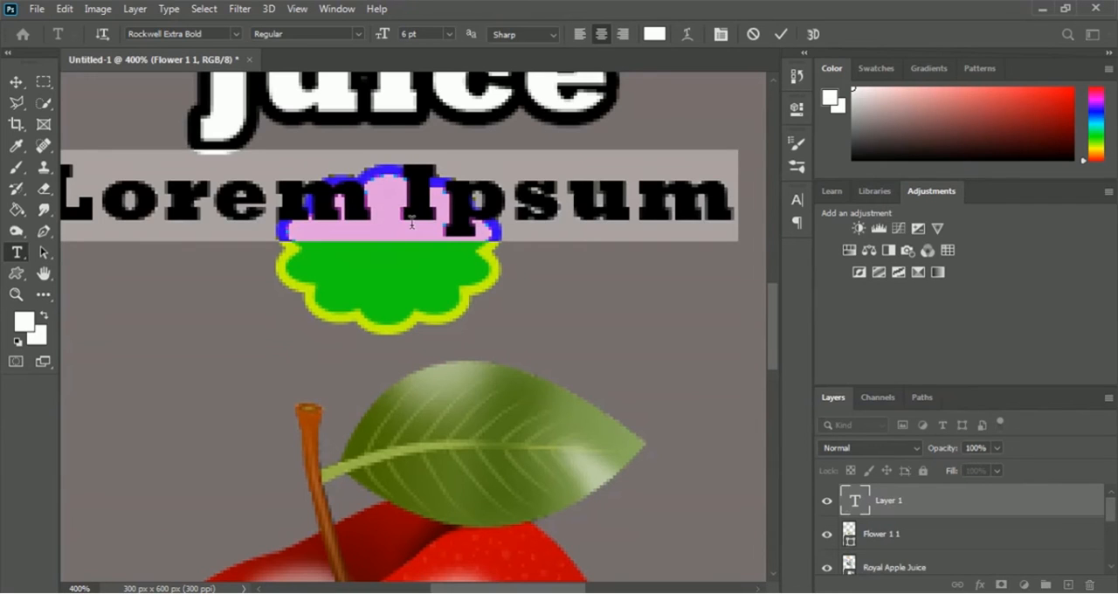
pyautogui.write('1')
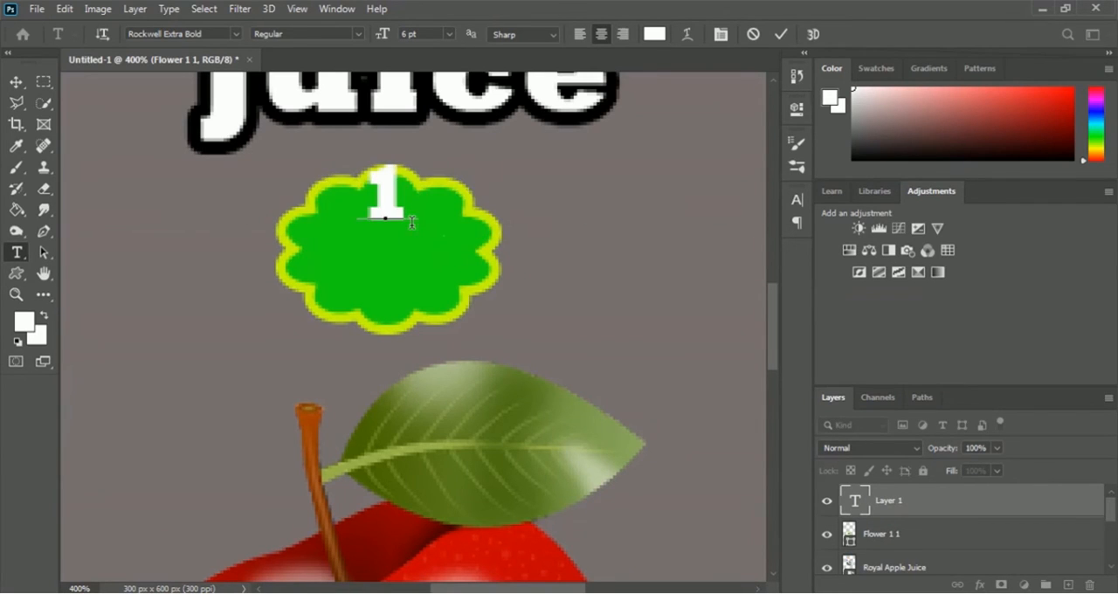
pyautogui.write('00')
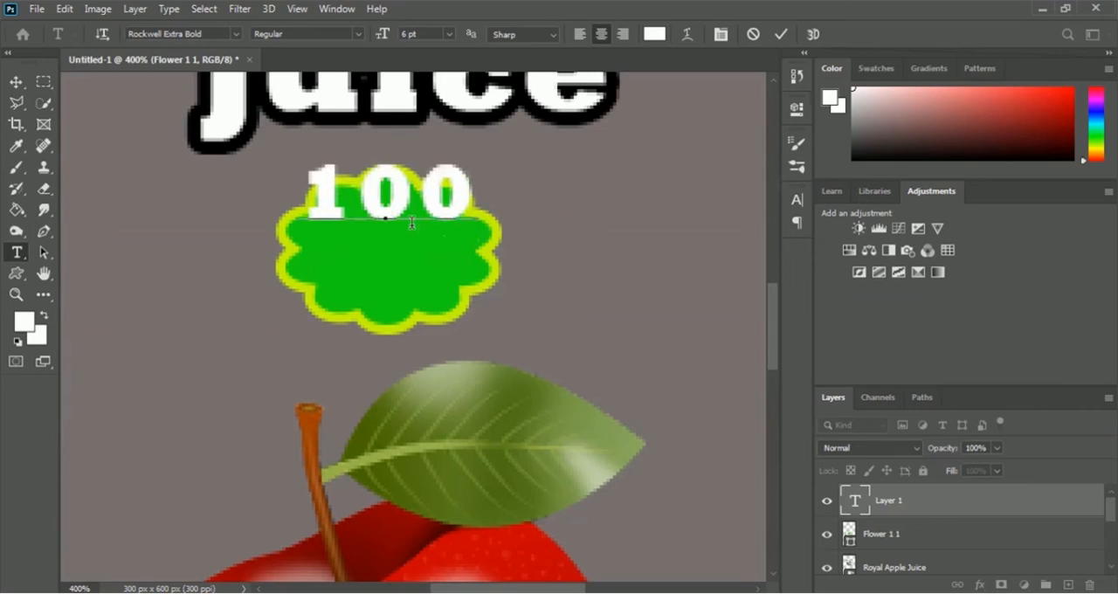
pyautogui.write('% ')
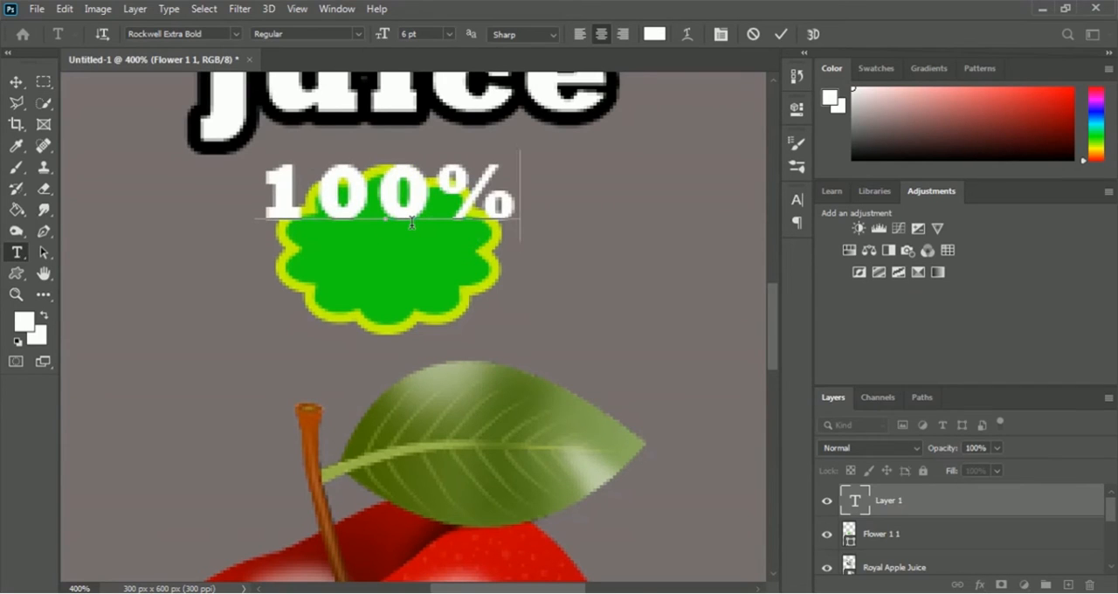
pyautogui.write('Organic')
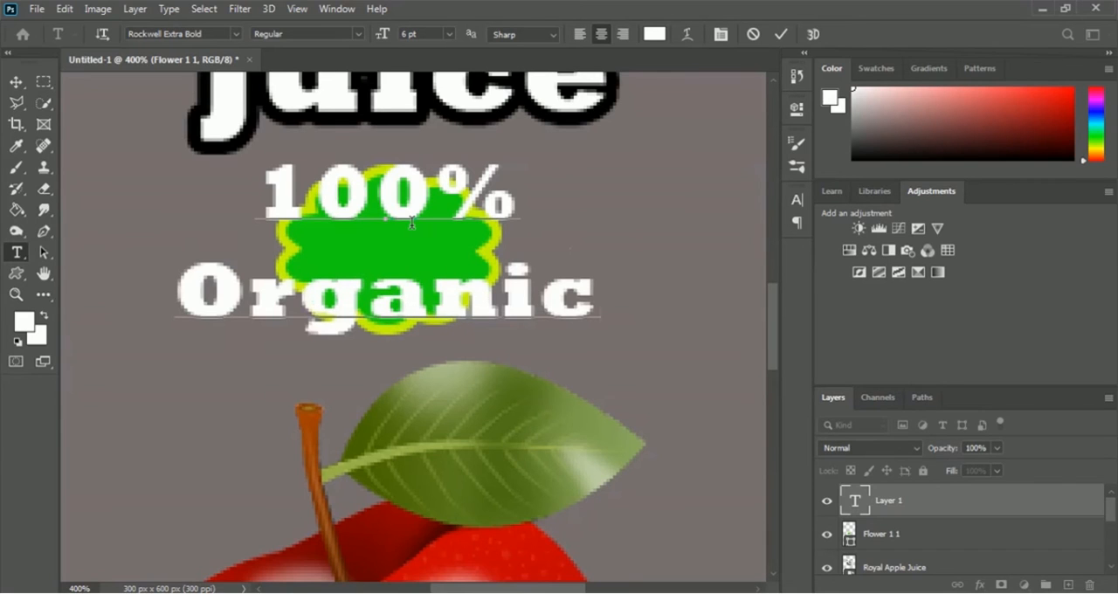
pyautogui.rightClick(417, 226)
pyautogui.click(782, 35)
pyautogui.click(782, 35)
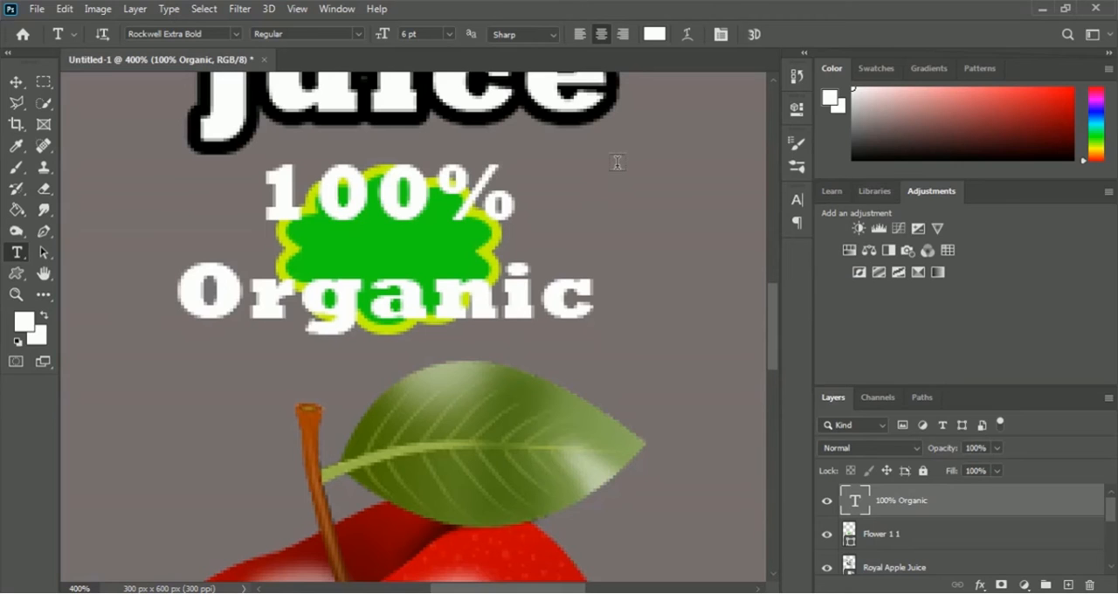
# Scale the 100% Organic text to about 38.59% width and 41.11% height and centre it inside the green badge
pyautogui.hotkey('ctrl', 't')
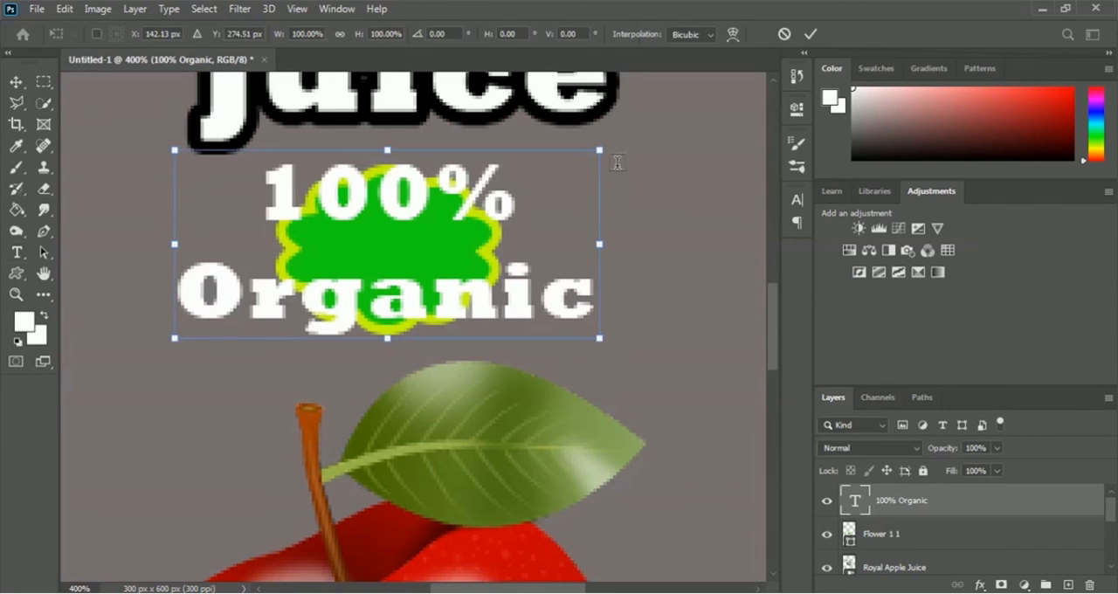
pyautogui.moveTo(600, 338); pyautogui.dragTo(343, 224)
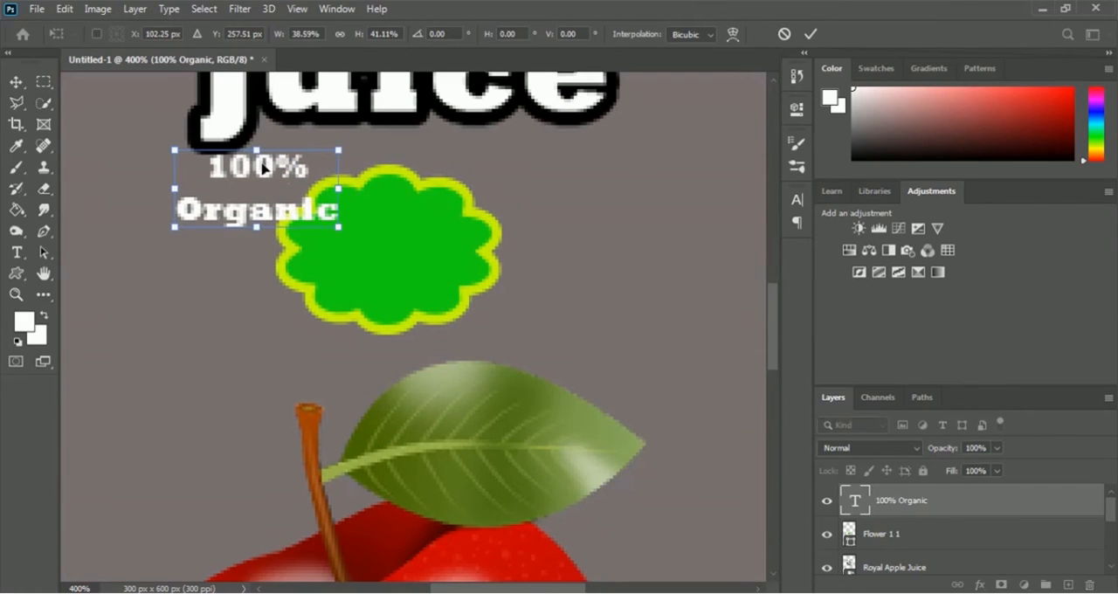
pyautogui.moveTo(275, 173); pyautogui.dragTo(399, 229)
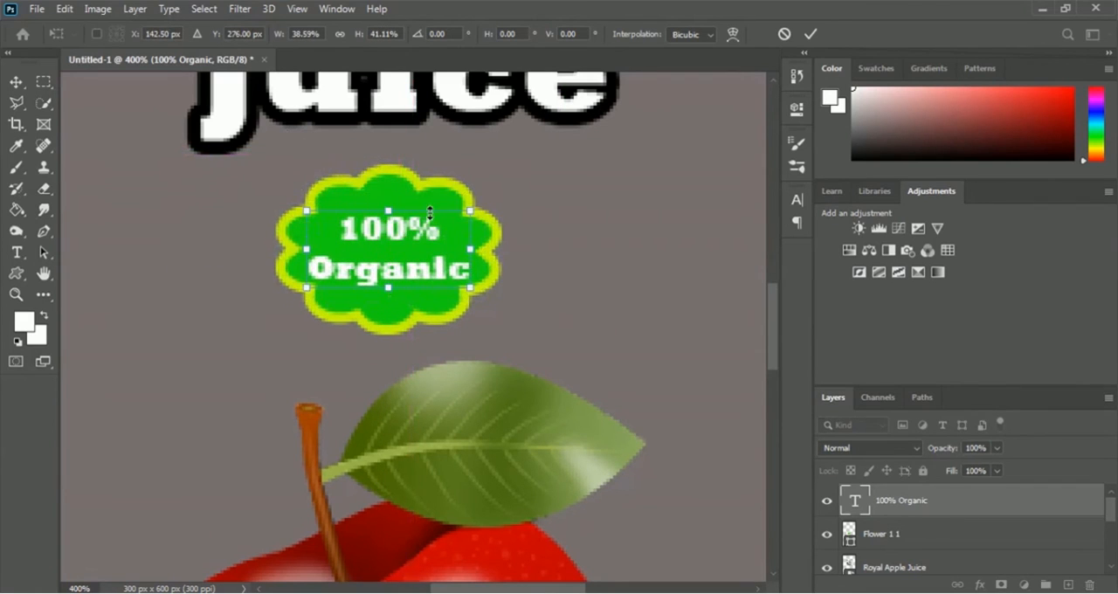
pyautogui.press('Up')
pyautogui.press('Up')
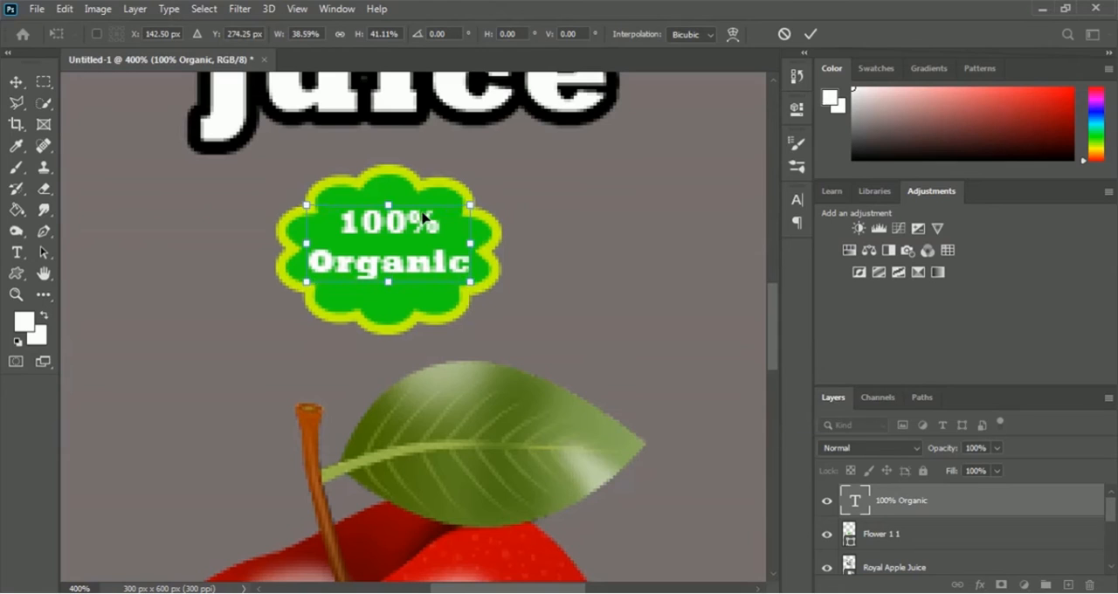
pyautogui.press('Down')
pyautogui.press('Down')
pyautogui.press('Return')
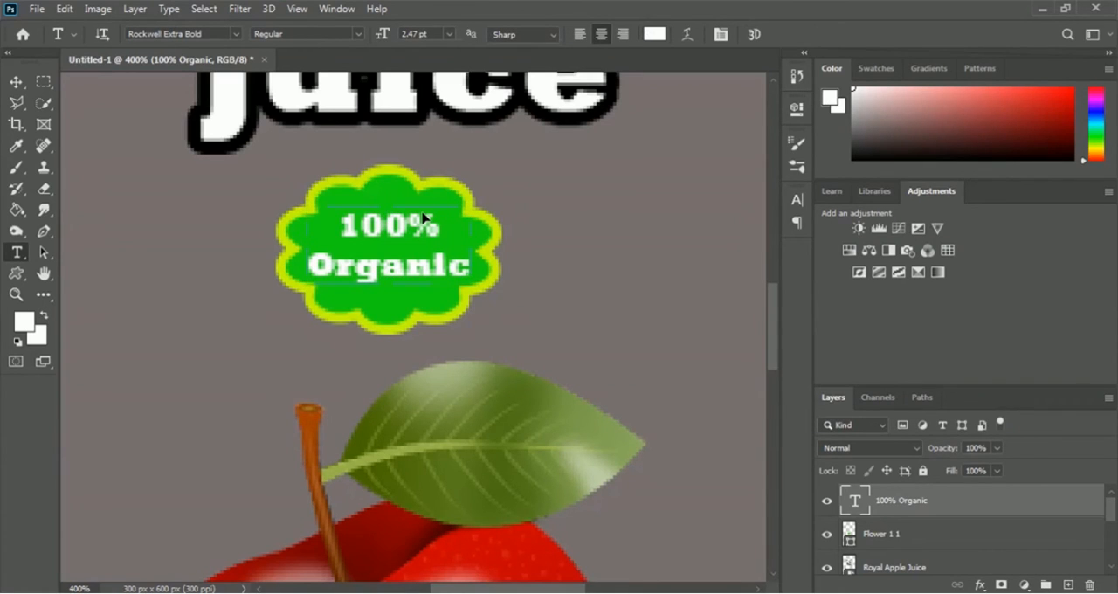
# Open the Bottle Mock Up PSD from the Mockup folder inside 07 Mug Design
pyautogui.scroll(-5, 423, 216)
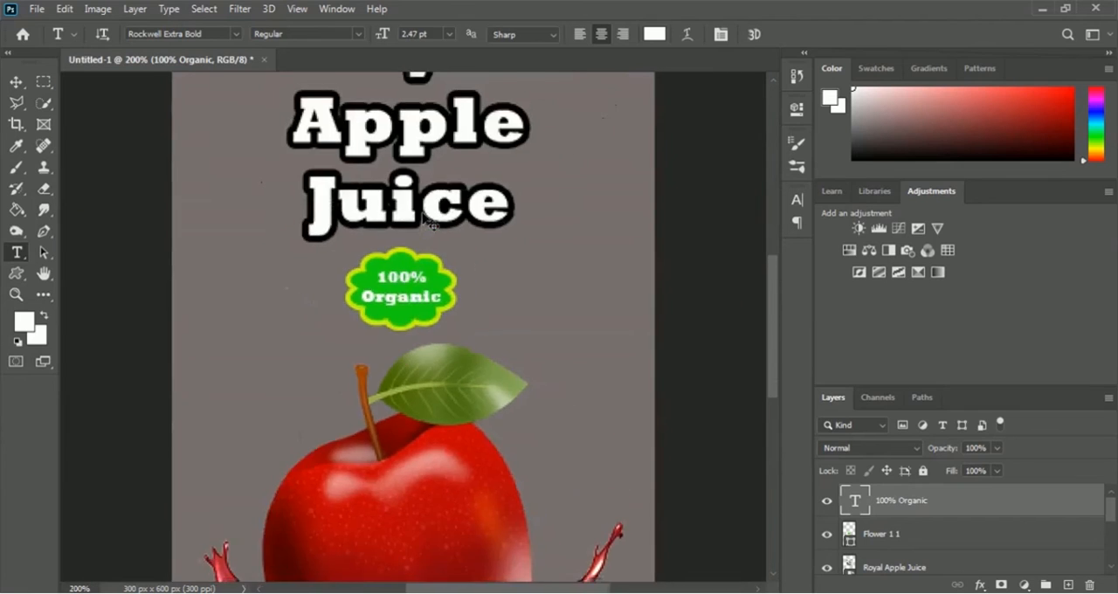
pyautogui.hotkey('ctrl', '+')
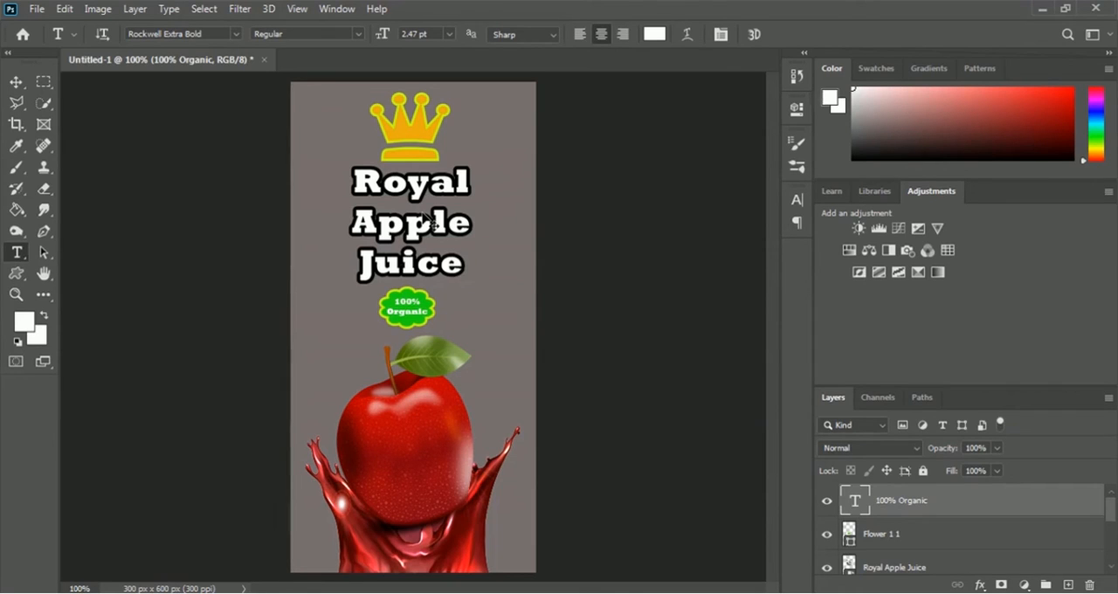
pyautogui.click(38, 9)
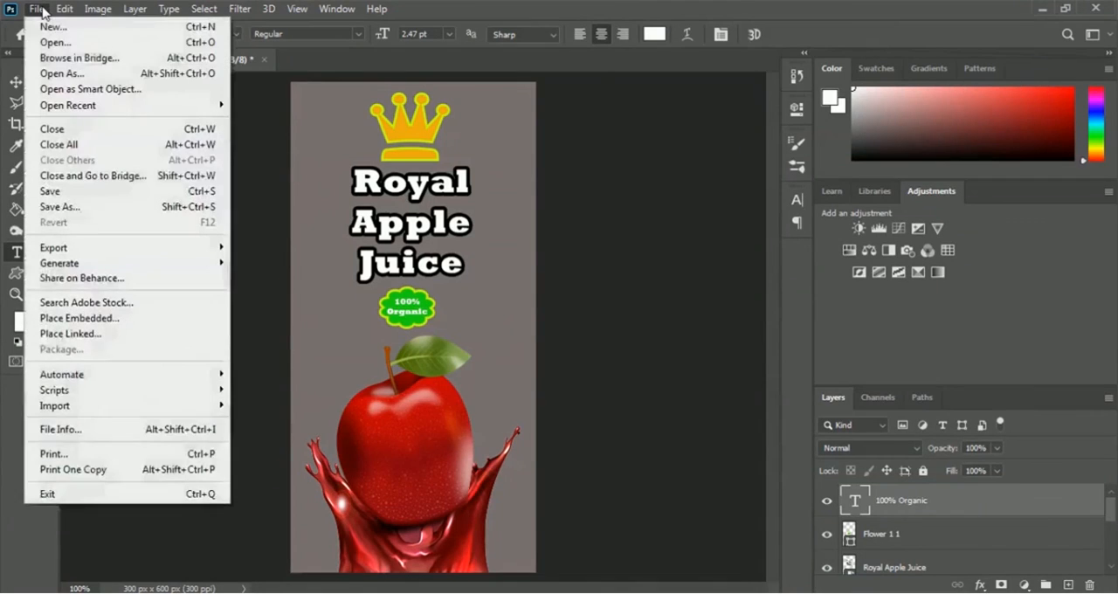
pyautogui.click(109, 46)
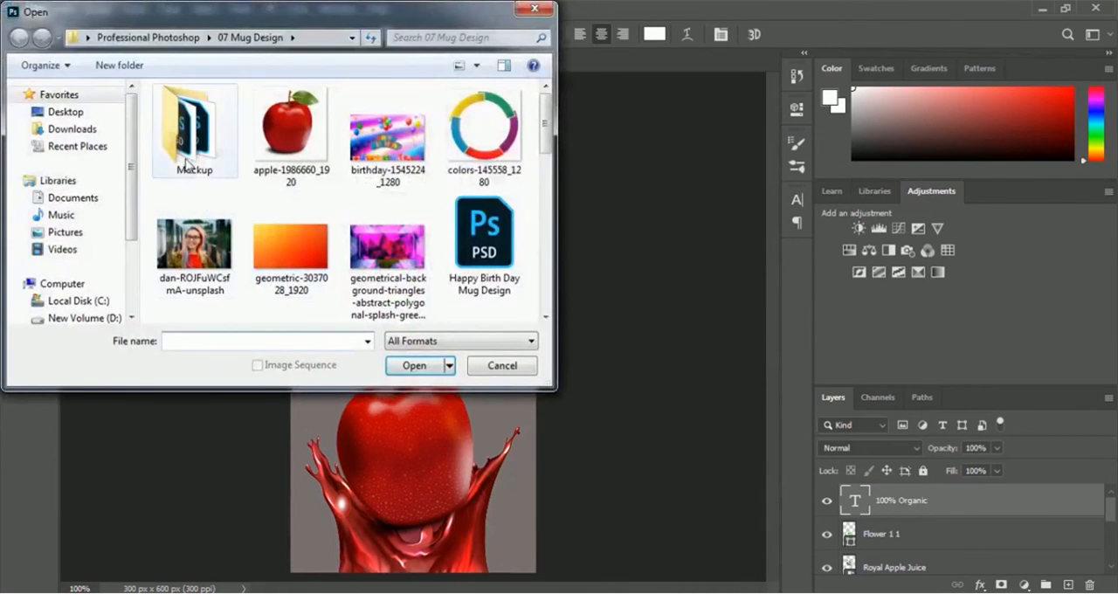
pyautogui.click(192, 155)
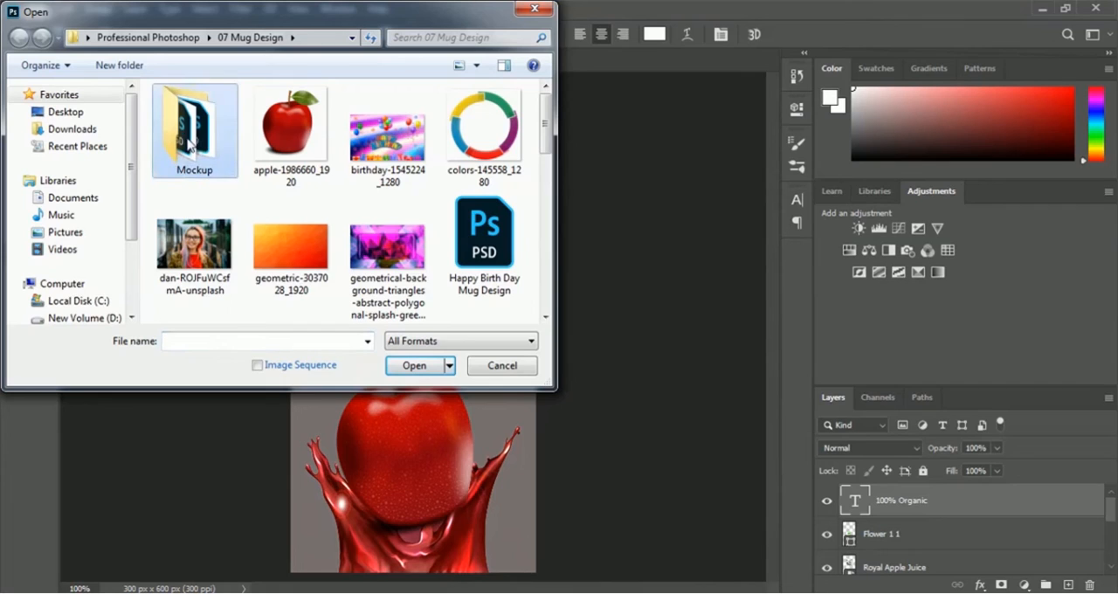
pyautogui.doubleClick(191, 144)
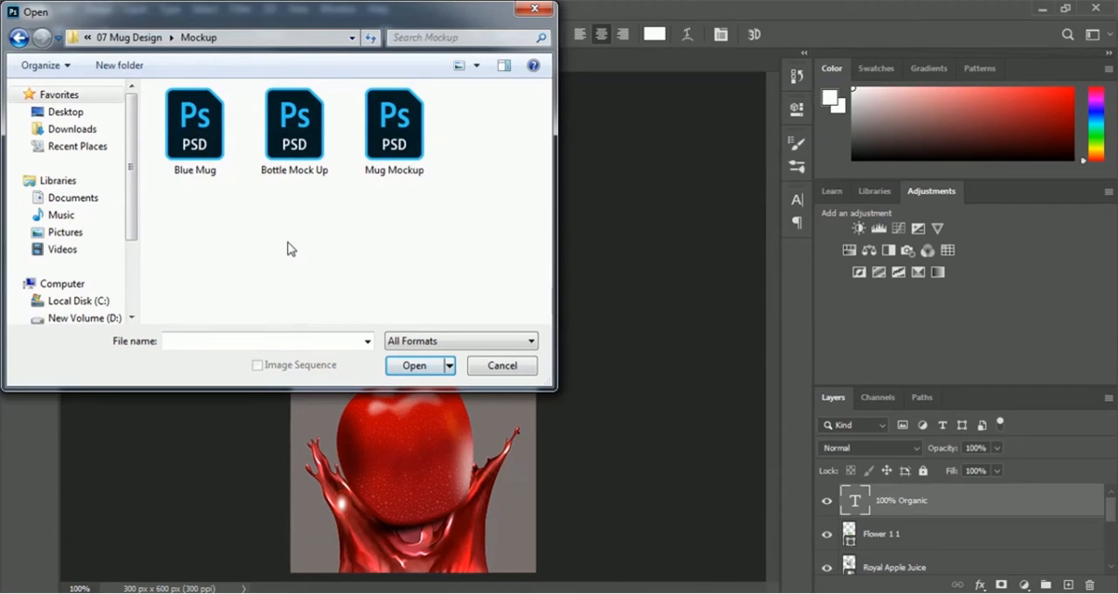
pyautogui.click(300, 171)
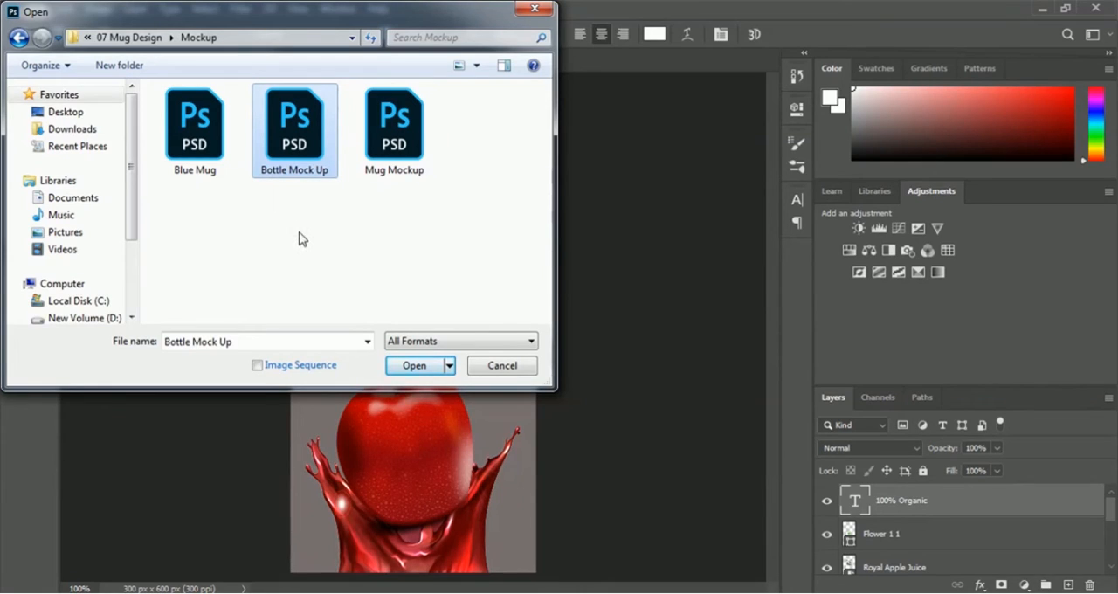
pyautogui.click(396, 368)
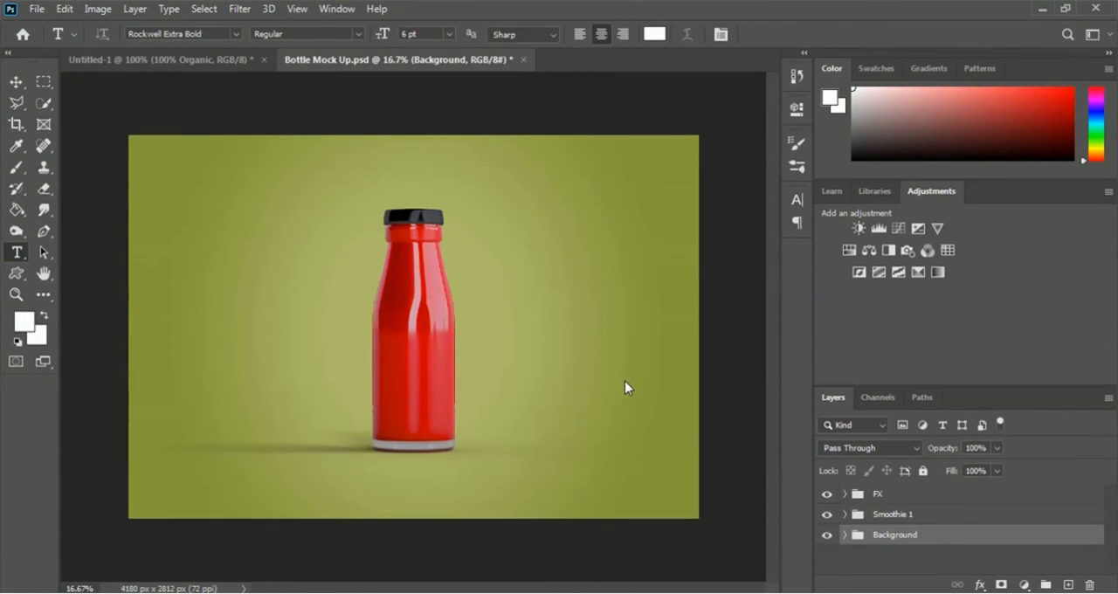
# Open the "Place your design here" smart object from the Smoothie 1 group for editing
pyautogui.click(845, 515)
pyautogui.scroll(-1, 919, 543)
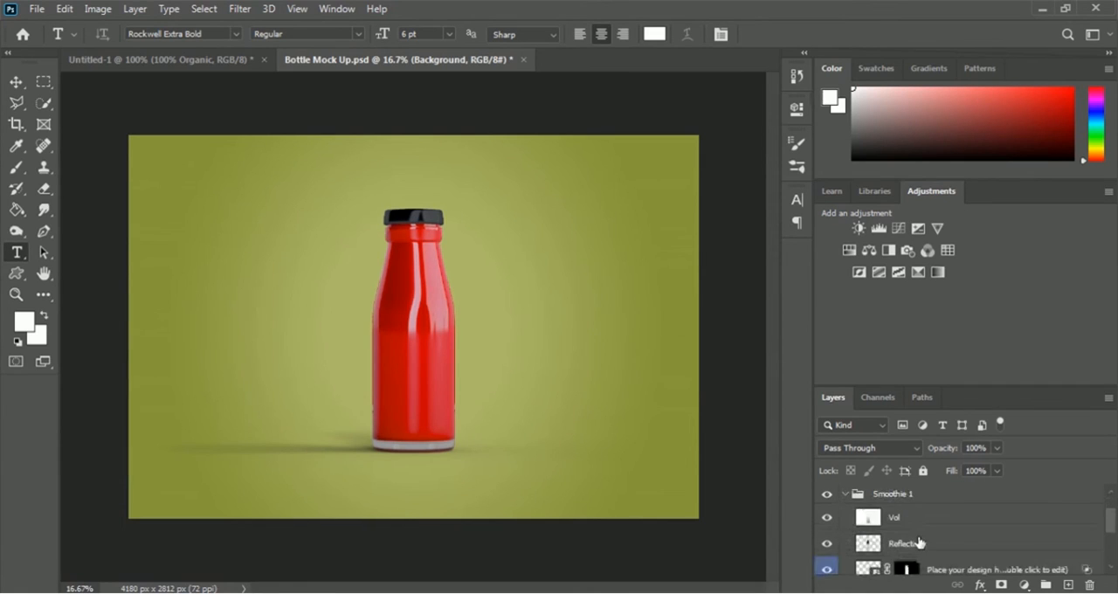
pyautogui.scroll(-1, 918, 542)
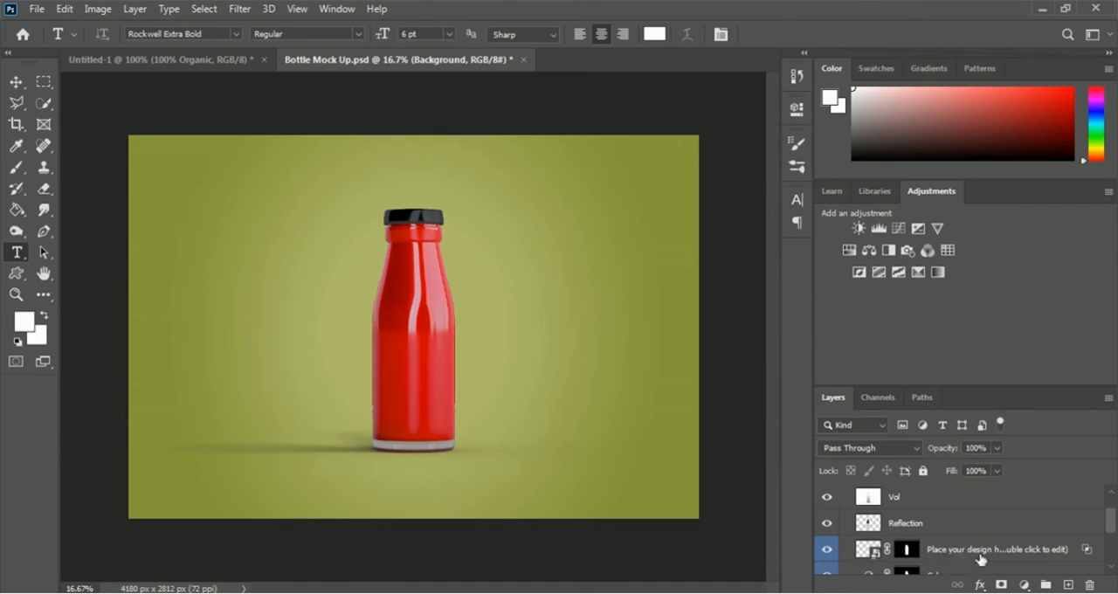
pyautogui.doubleClick(869, 553)
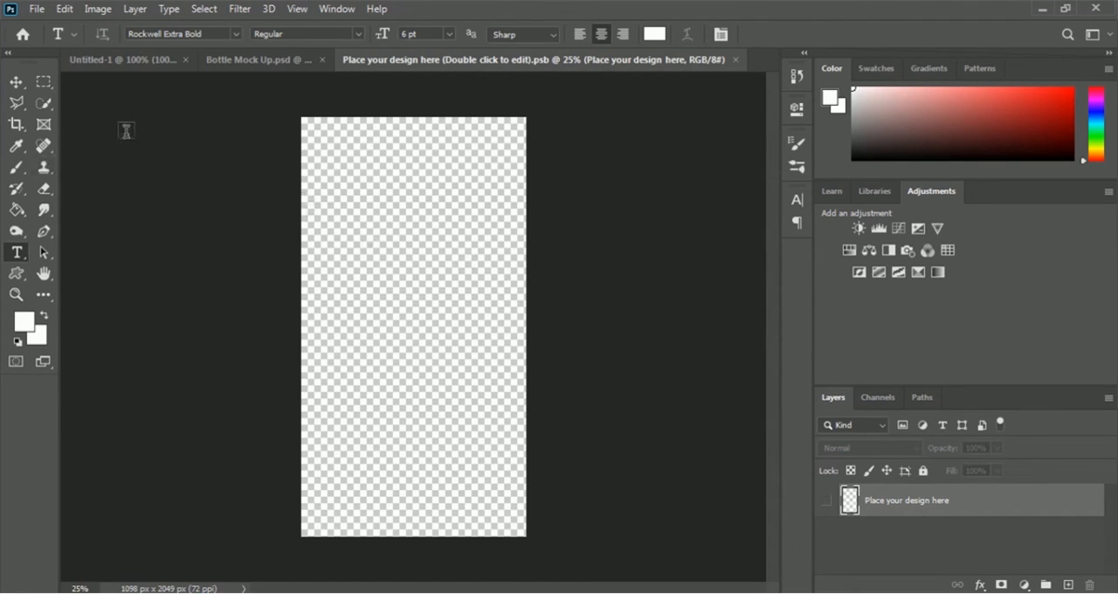
# Hide the Background layer in the Untitled-1 juice label document
pyautogui.click(112, 61)
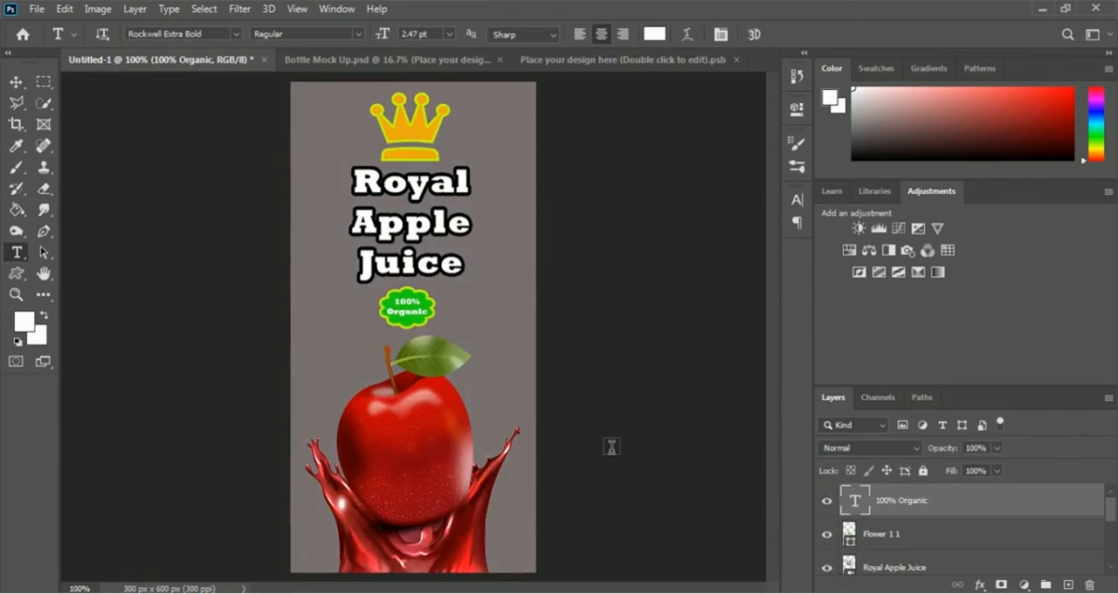
pyautogui.scroll(-3, 968, 539)
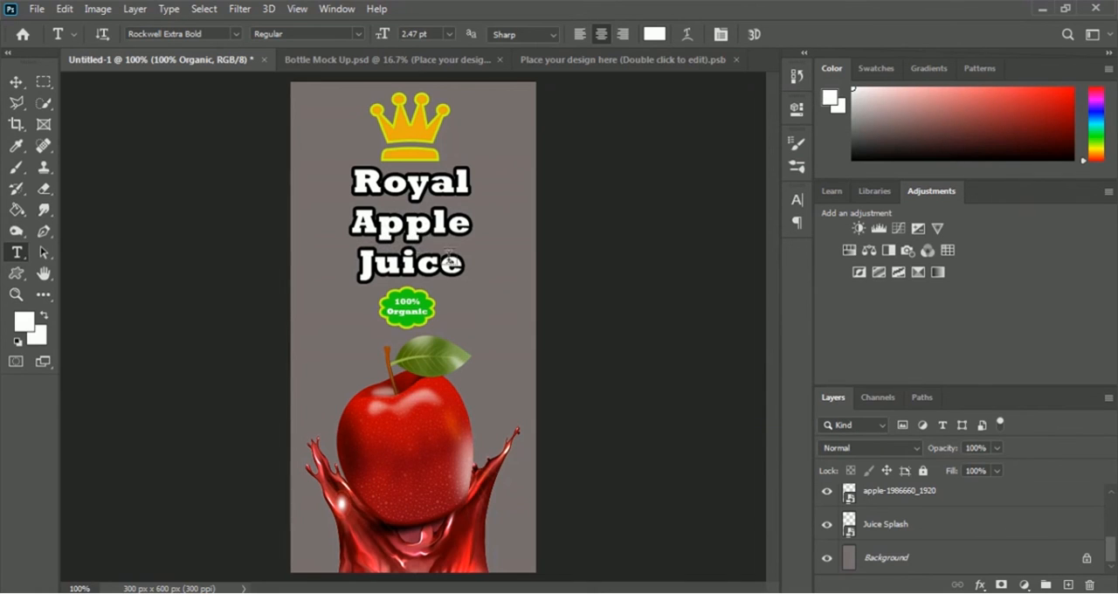
pyautogui.click(826, 565)
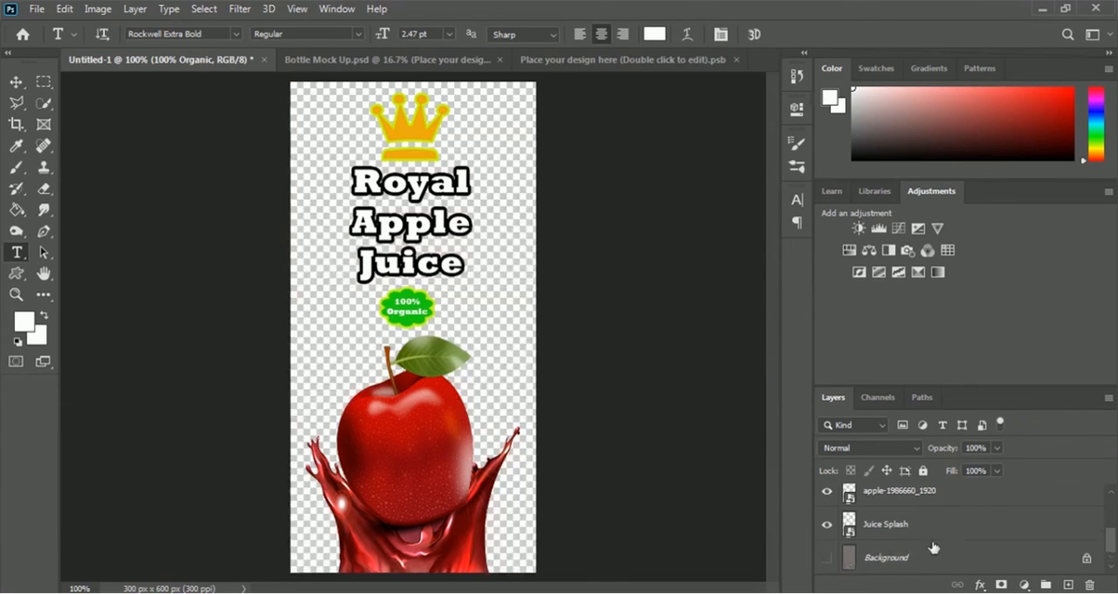
# Select all label artwork layers from 100% Organic down to Juice Splash, leaving out the Background layer
pyautogui.scroll(5, 933, 548)
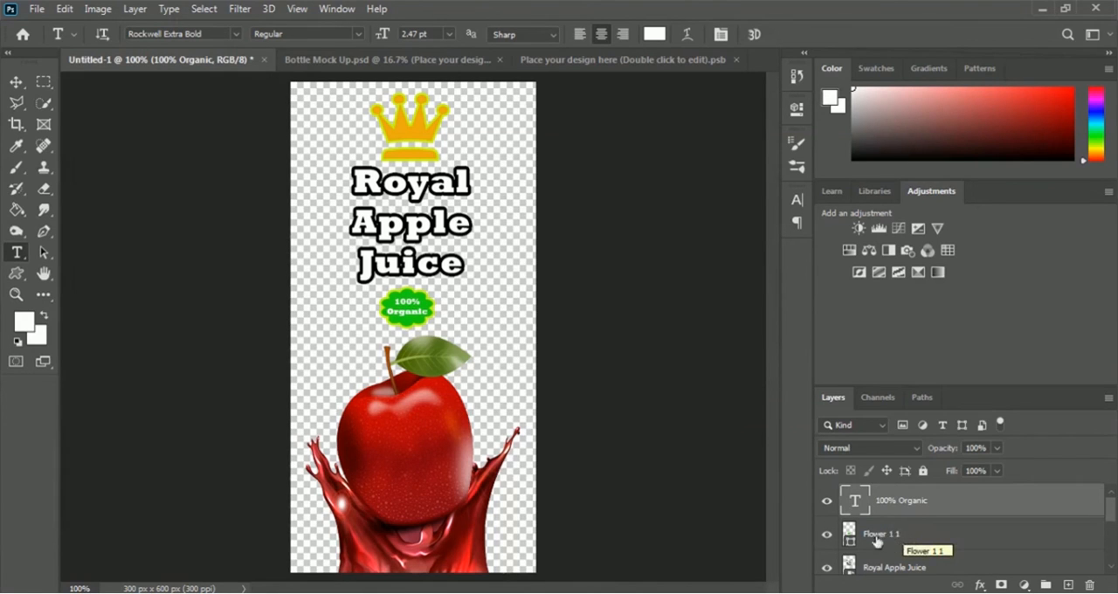
pyautogui.keyDown('shift'); pyautogui.click(908, 540); pyautogui.keyUp('shift')
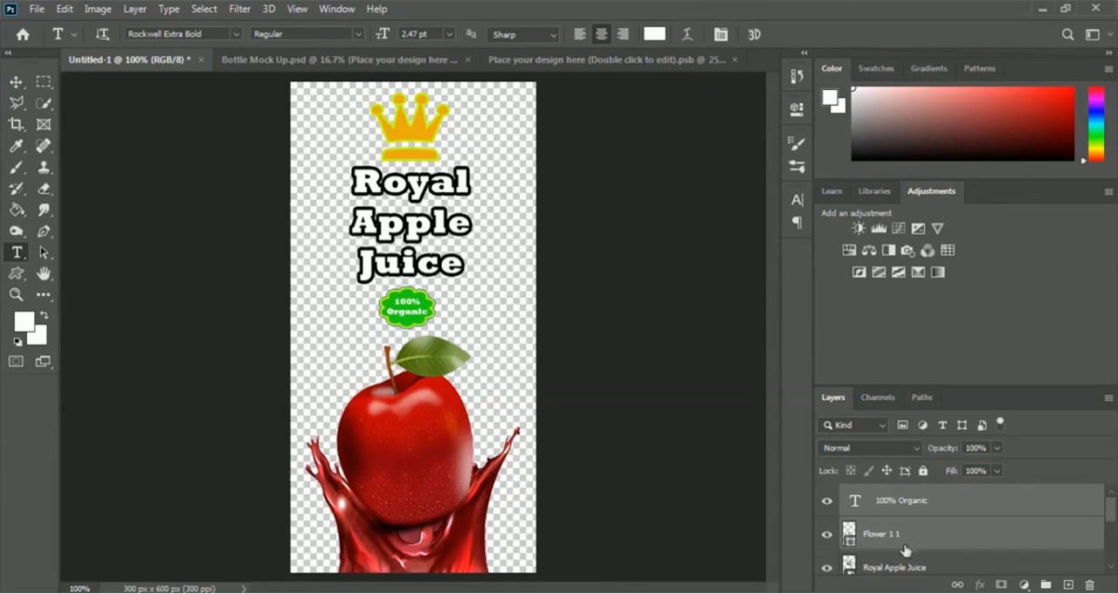
pyautogui.scroll(-1, 906, 546)
pyautogui.keyDown('shift'); pyautogui.click(898, 541); pyautogui.keyUp('shift')
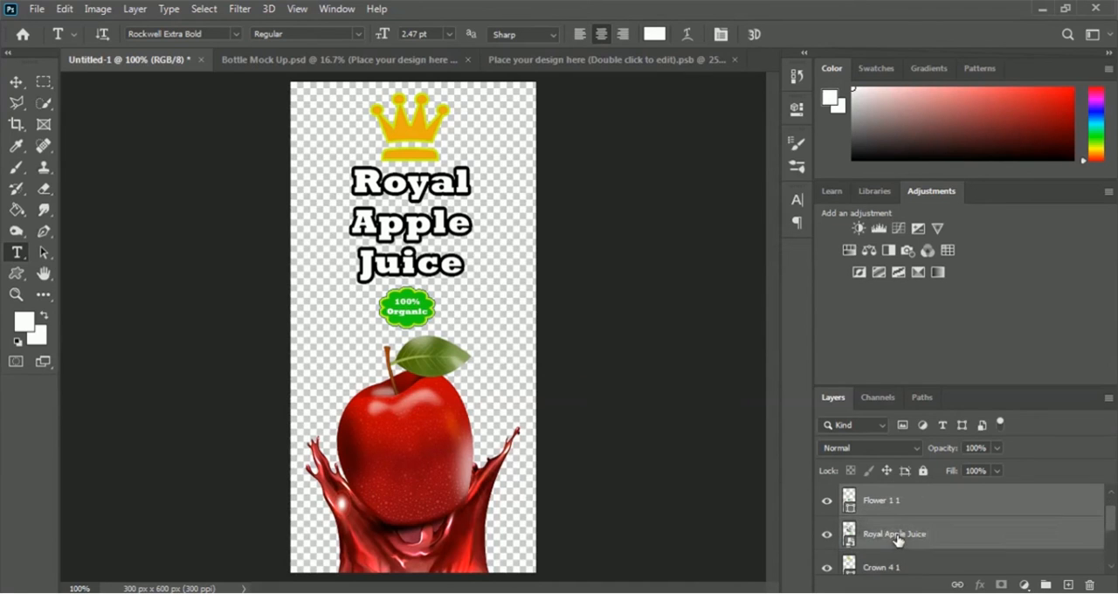
pyautogui.scroll(-1, 908, 539)
pyautogui.keyDown('shift'); pyautogui.click(935, 541); pyautogui.keyUp('shift')
pyautogui.scroll(-1, 935, 540)
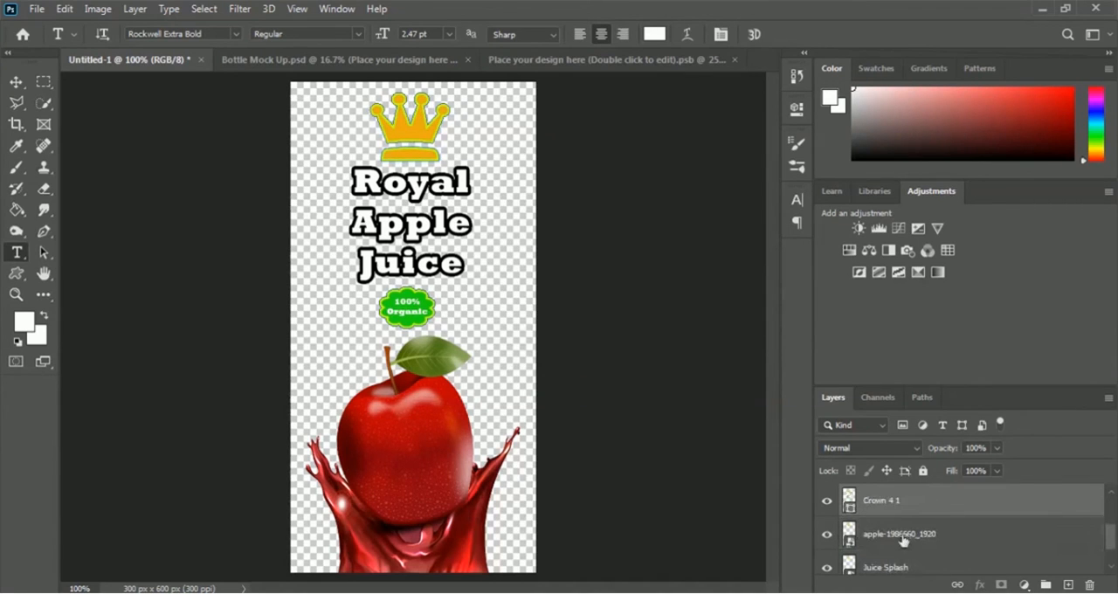
pyautogui.keyDown('shift'); pyautogui.click(901, 540); pyautogui.keyUp('shift')
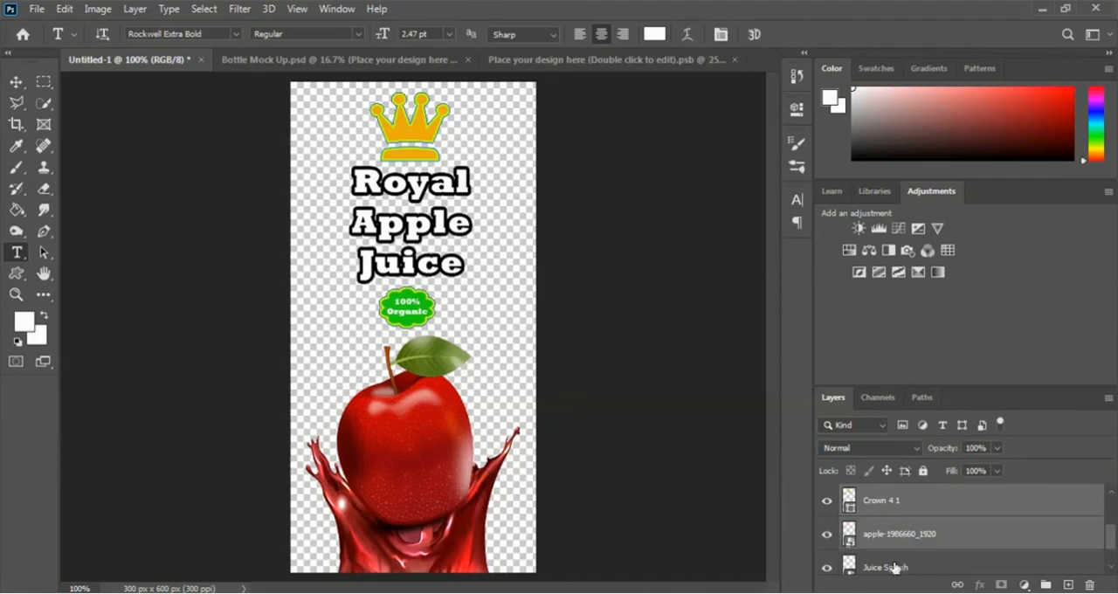
pyautogui.keyDown('shift'); pyautogui.click(895, 567); pyautogui.keyUp('shift')
pyautogui.scroll(-1, 892, 563)
pyautogui.scroll(3, 899, 551)
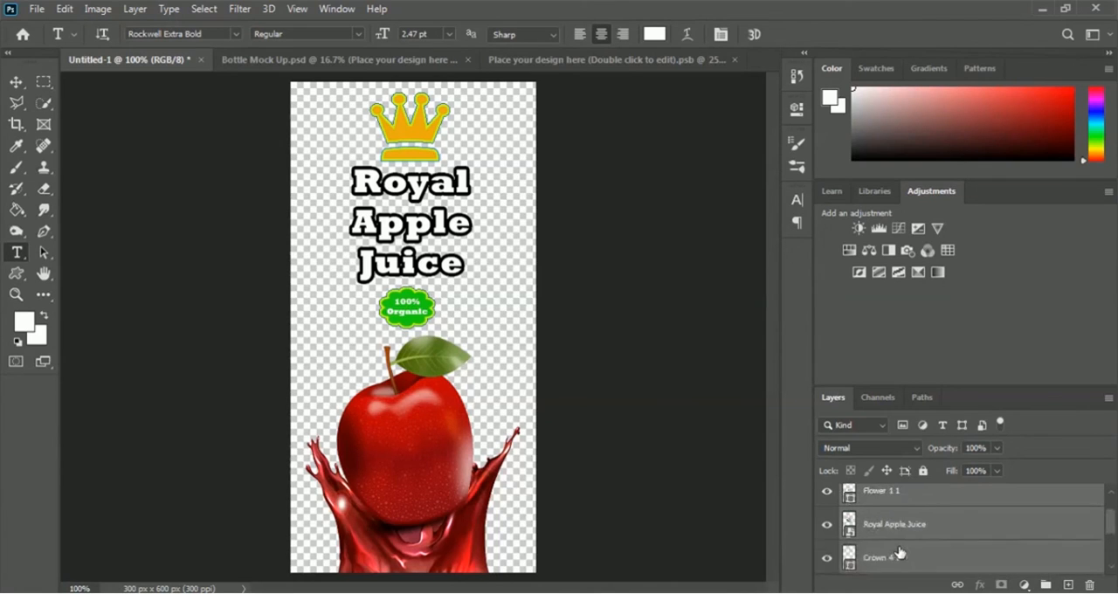
pyautogui.scroll(1, 899, 552)
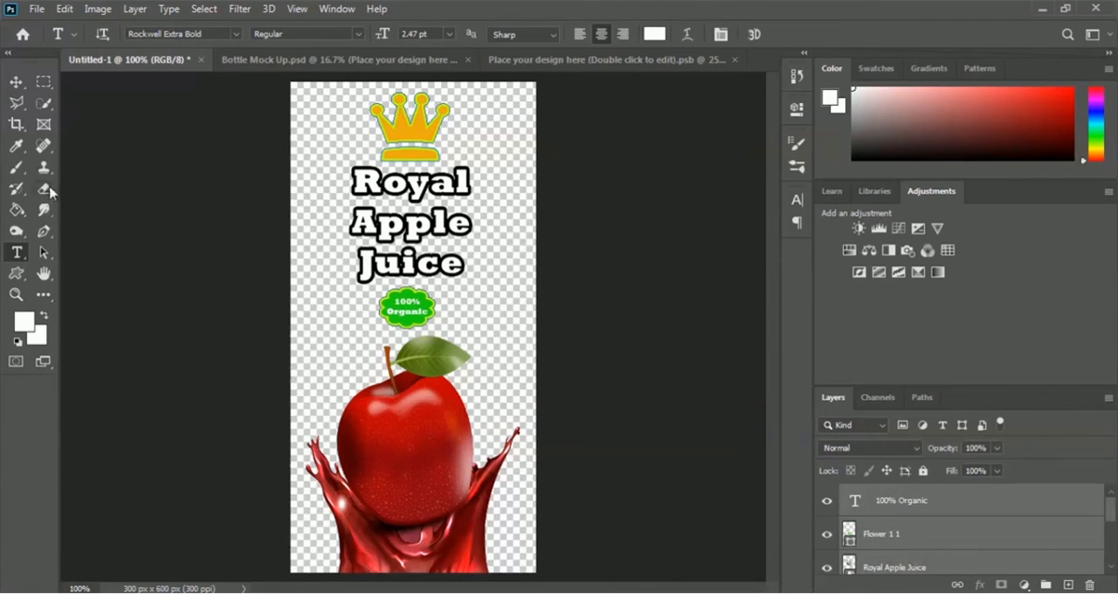
# Copy the selected label layers into the "Place your design here" document with the Move tool, placing them in its lower middle area
pyautogui.click(16, 82)
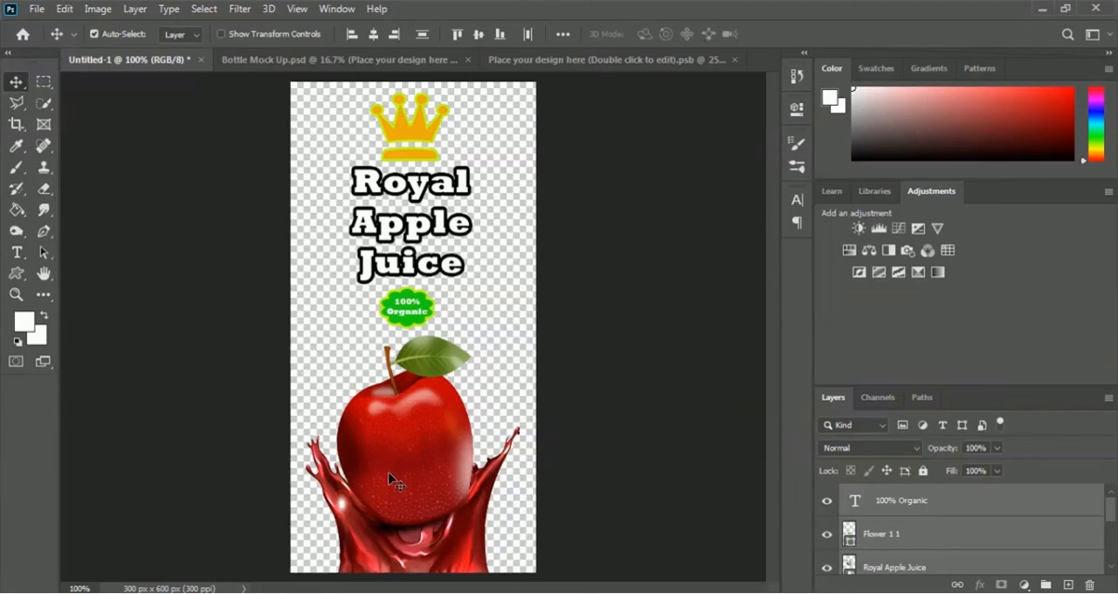
pyautogui.moveTo(389, 479); pyautogui.dragTo(455, 332)
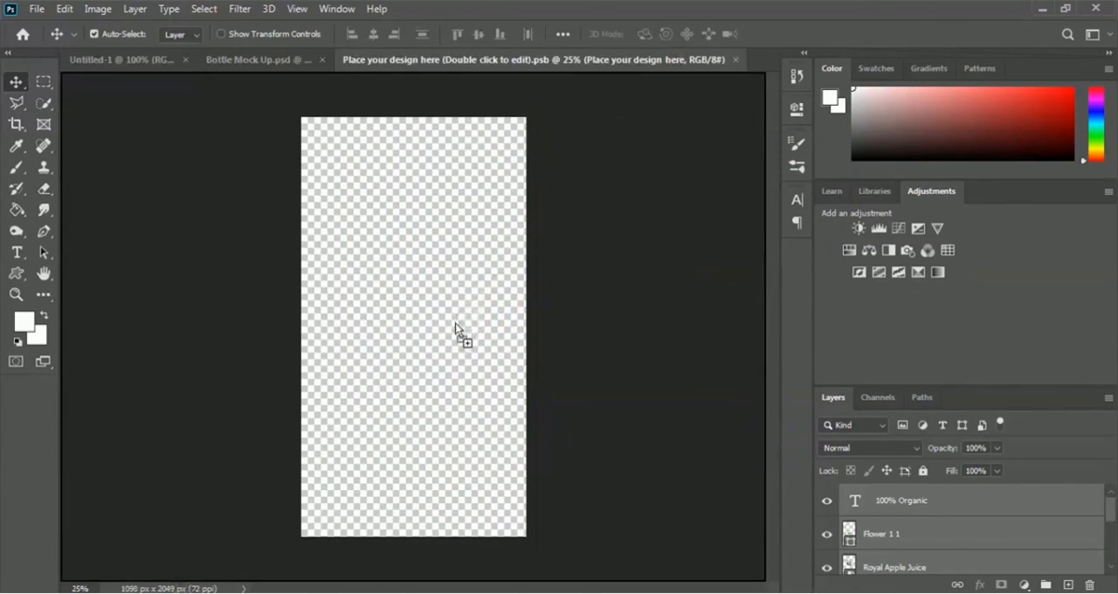
pyautogui.moveTo(443, 379); pyautogui.dragTo(440, 443)
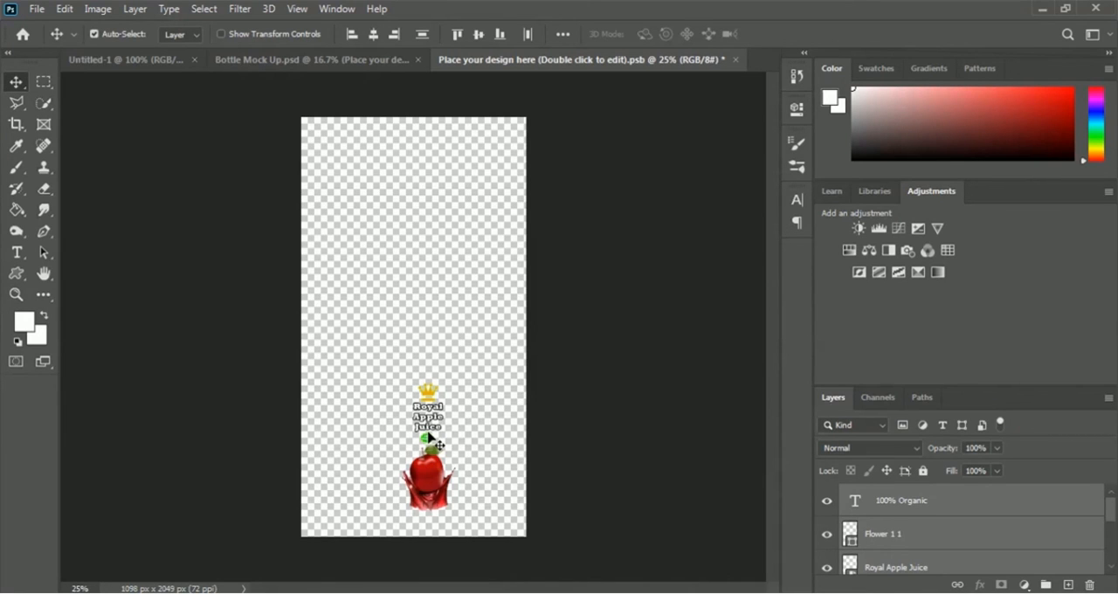
pyautogui.hotkey('ctrl', 't')
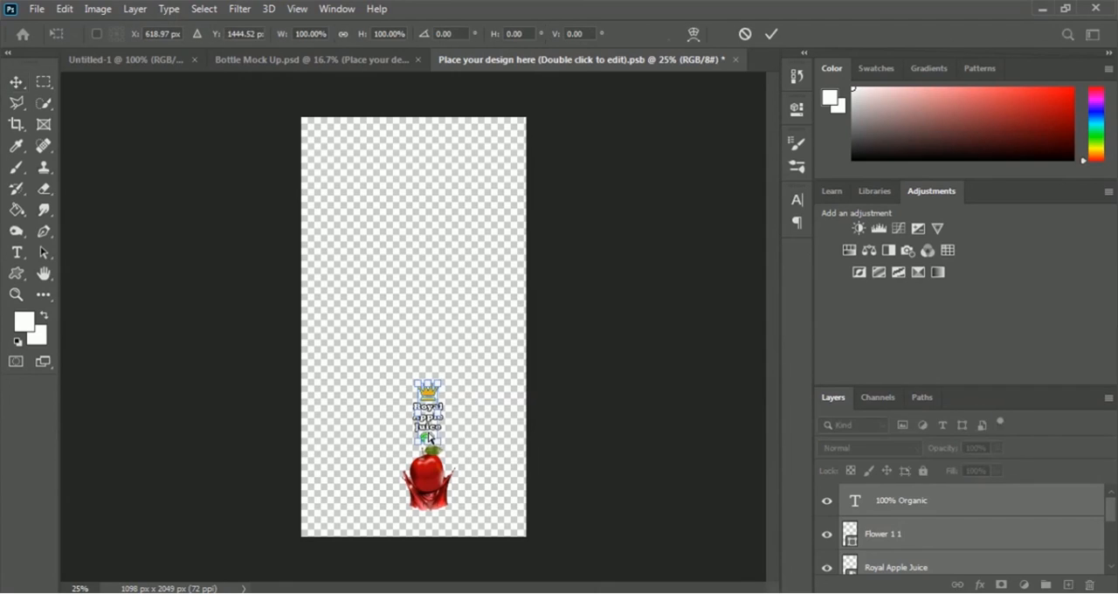
pyautogui.moveTo(411, 381); pyautogui.dragTo(336, 116)
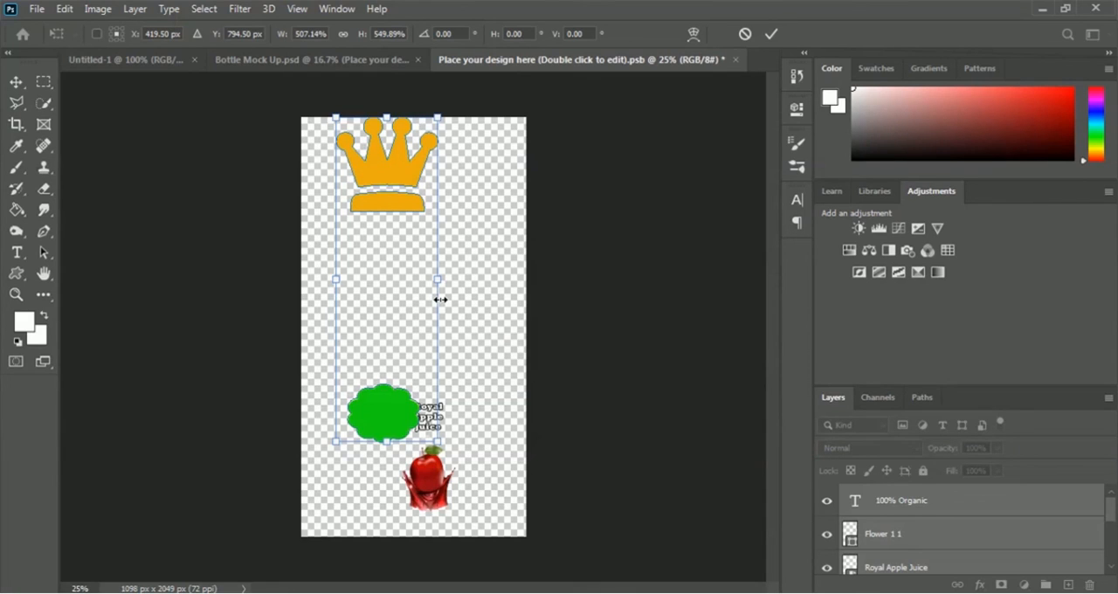
pyautogui.hotkey('ctrl', 'z')
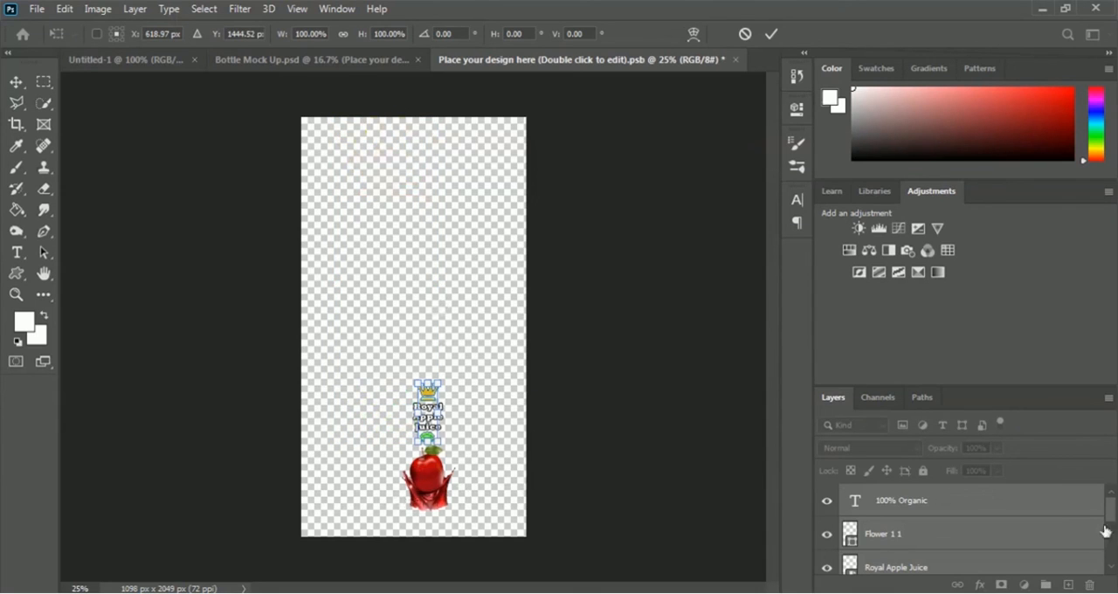
# Scale all the label artwork together to about 353.05% width and 340.27% height, filling the canvas from just below its upper edge
pyautogui.scroll(-5, 1113, 546)
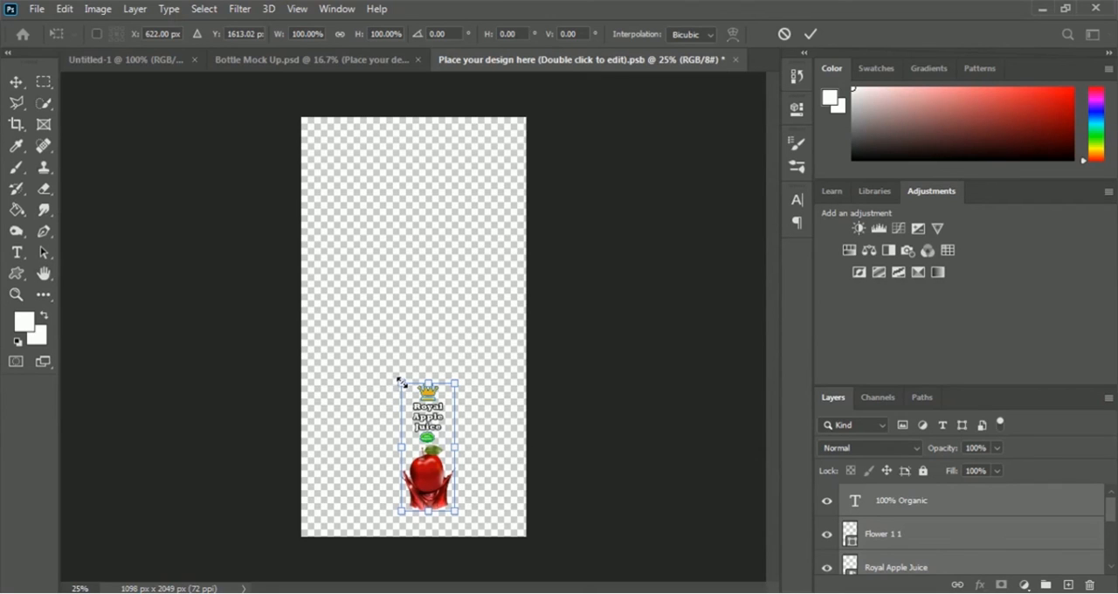
pyautogui.moveTo(399, 381); pyautogui.dragTo(362, 116)
pyautogui.moveTo(454, 311); pyautogui.dragTo(512, 312)
pyautogui.moveTo(363, 312); pyautogui.dragTo(323, 308)
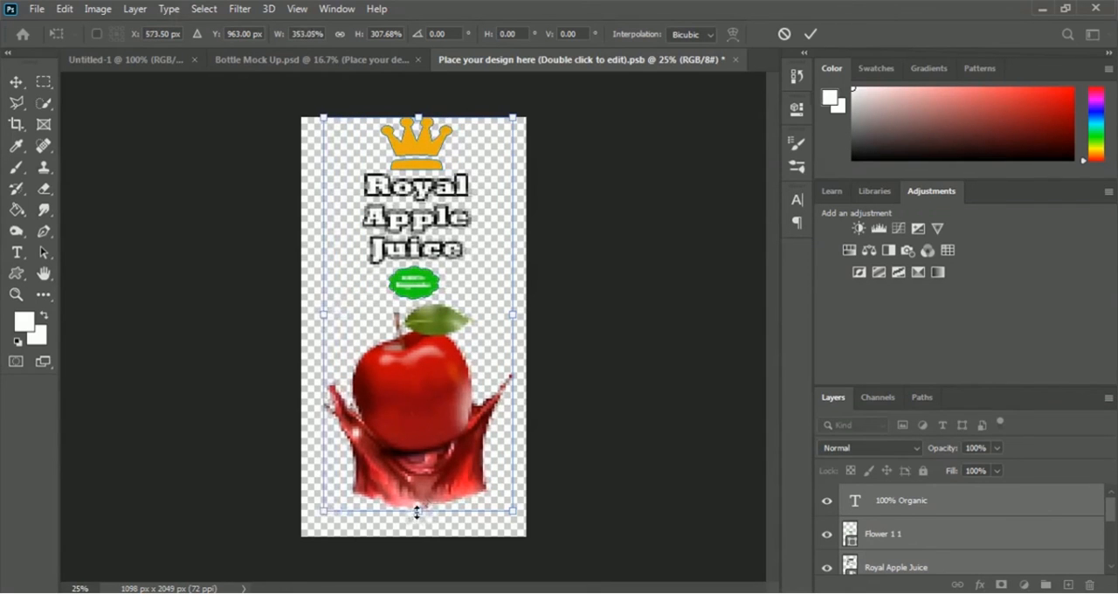
pyautogui.moveTo(417, 511); pyautogui.dragTo(420, 560)
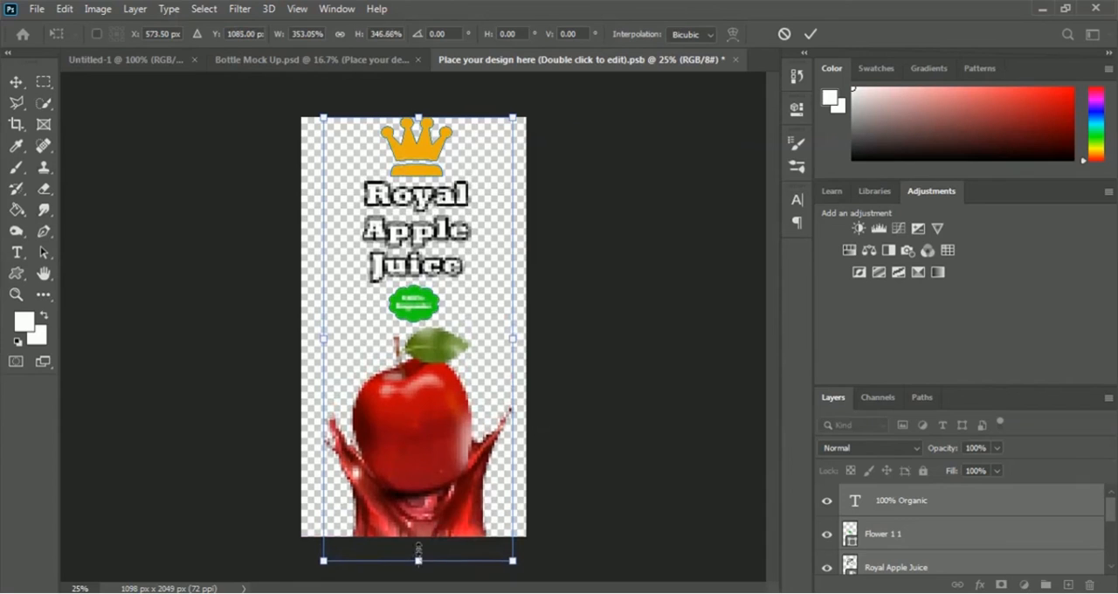
pyautogui.moveTo(418, 117); pyautogui.dragTo(419, 124)
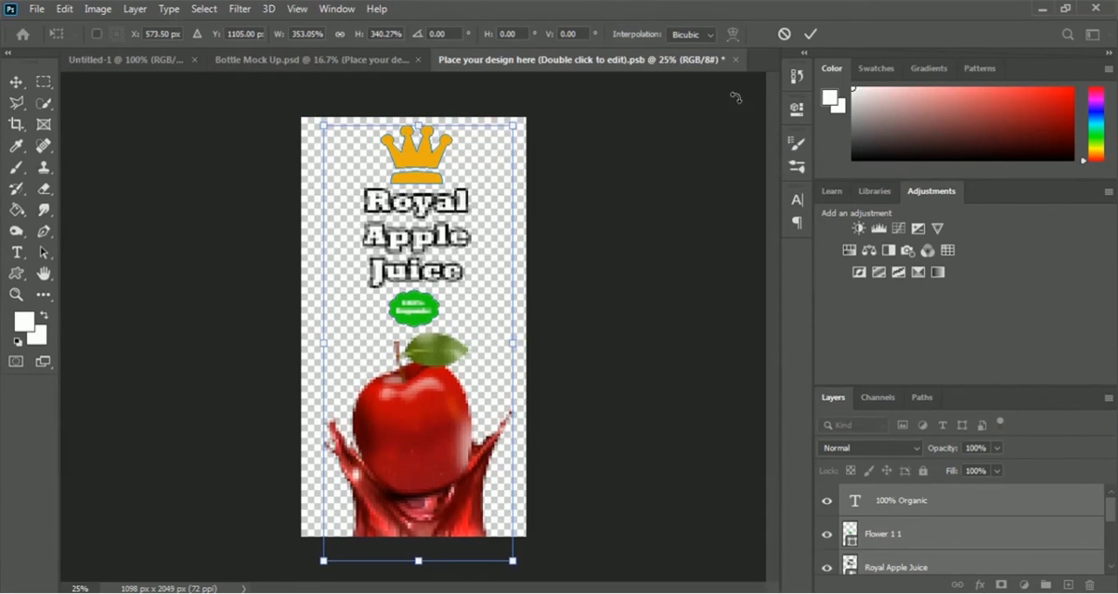
pyautogui.click(810, 35)
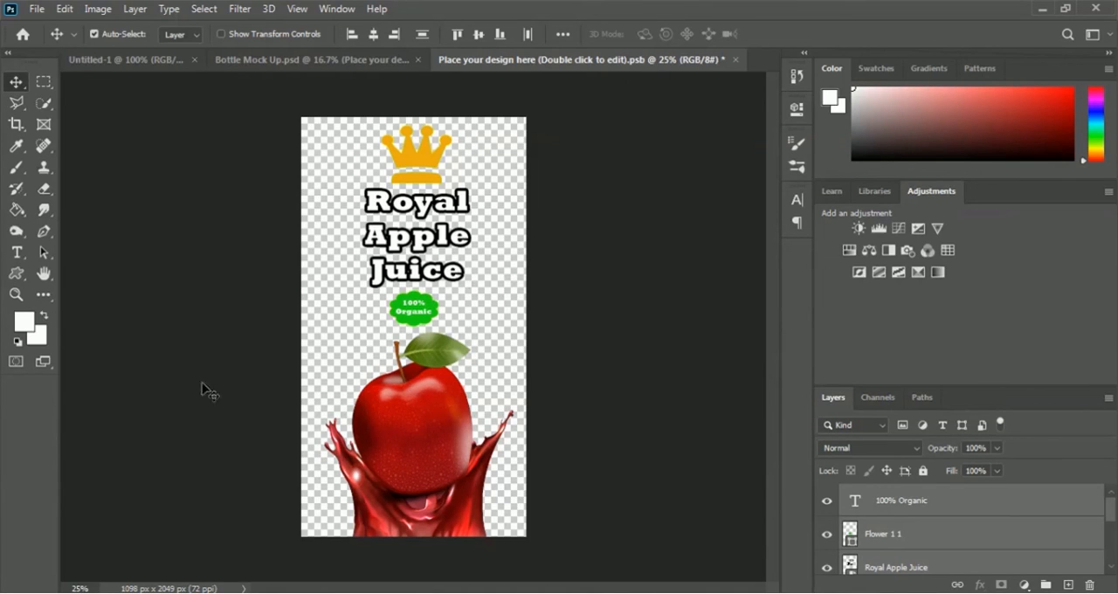
# Save the smart object with the label artwork and switch to the Bottle Mock Up document to view the label on the bottle
pyautogui.click(36, 10)
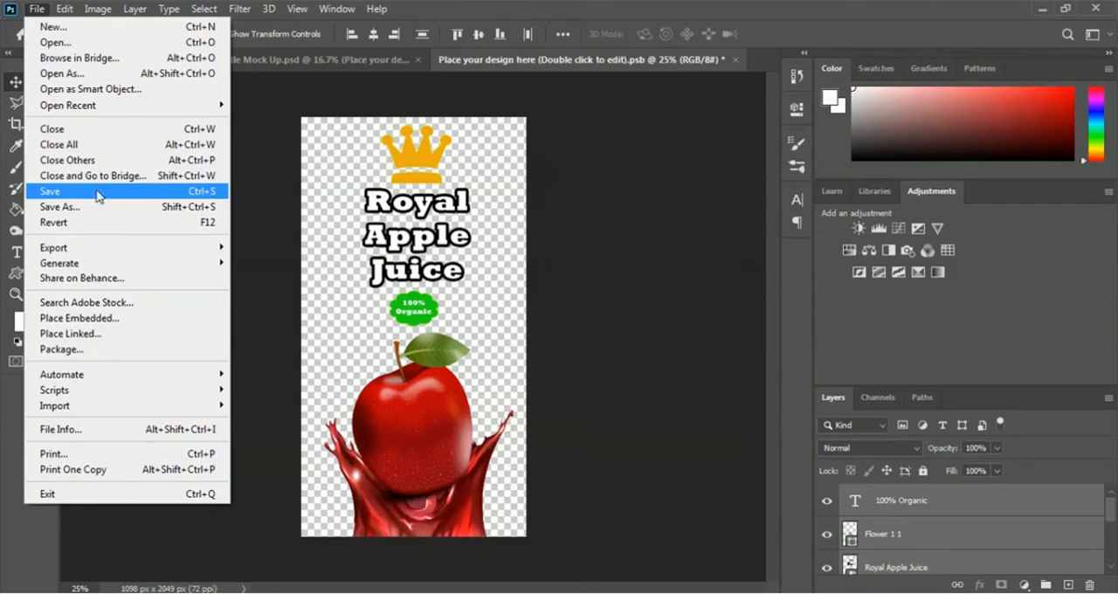
pyautogui.click(125, 192)
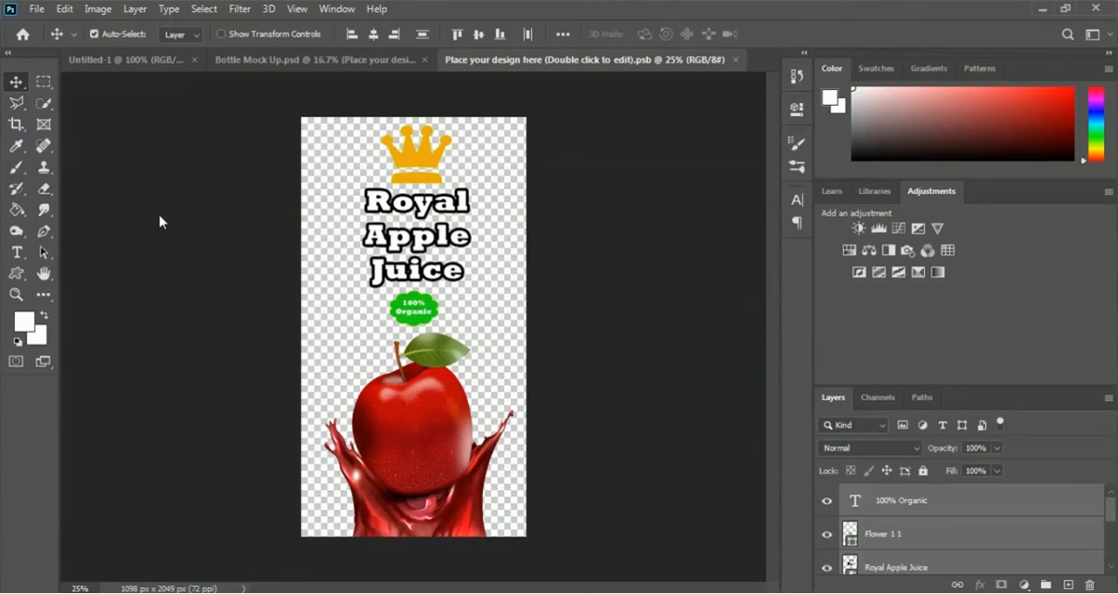
pyautogui.click(275, 63)
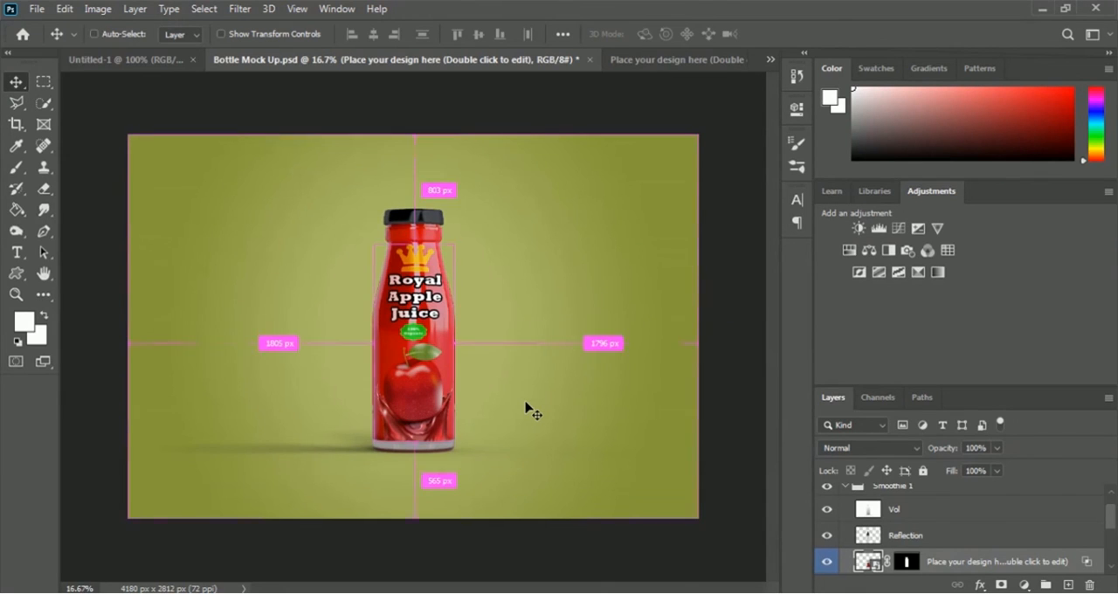
pyautogui.hotkey('ctrl', '+')
pyautogui.hotkey('ctrl', '+')
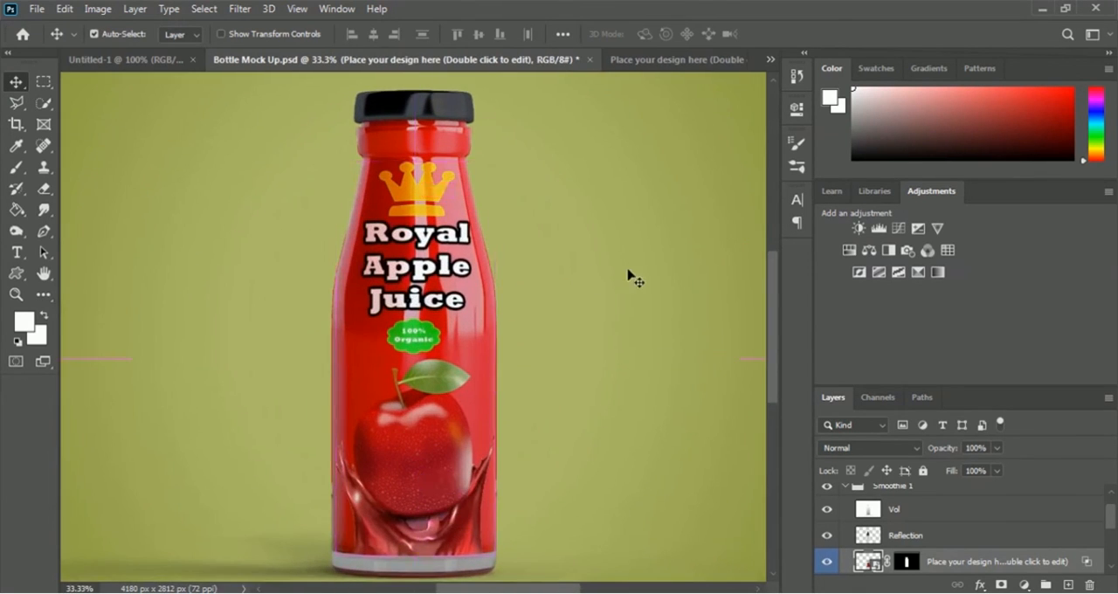